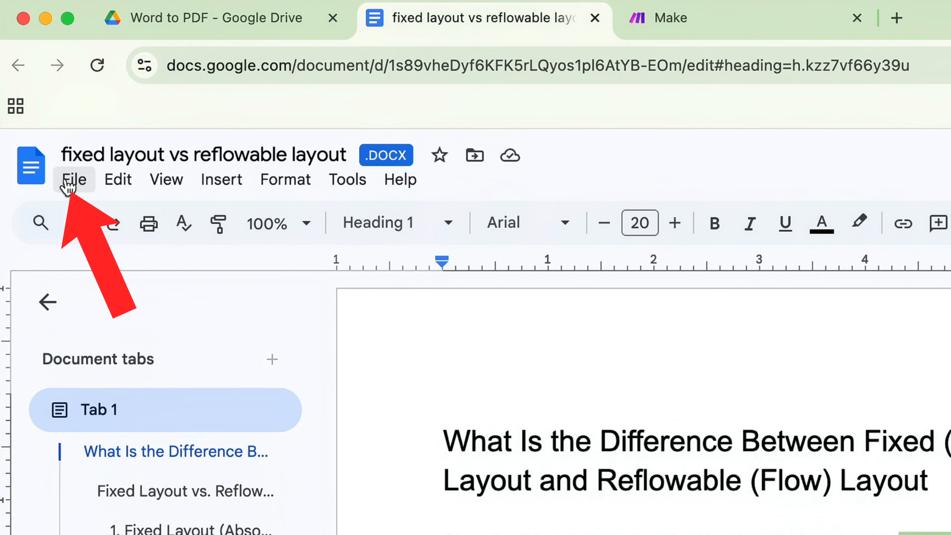
Download the open "fixed layout vs reflowable layout" document as a PDF Document (.pdf).
left_click(71, 180)
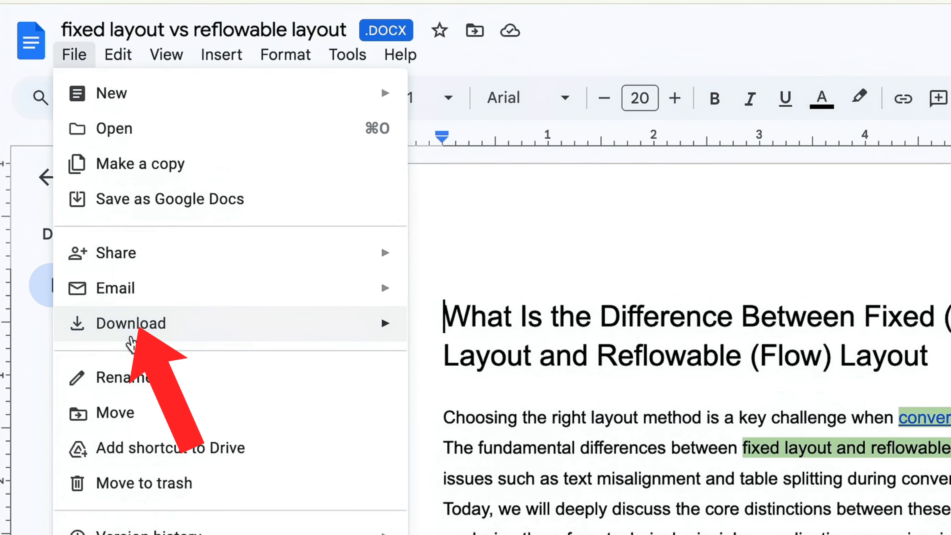
mouse_move(117, 316)
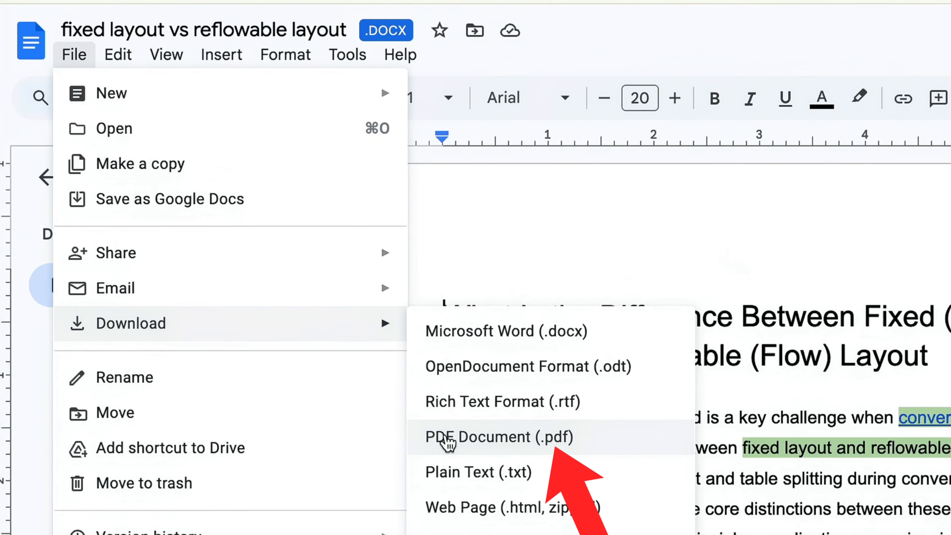
left_click(506, 446)
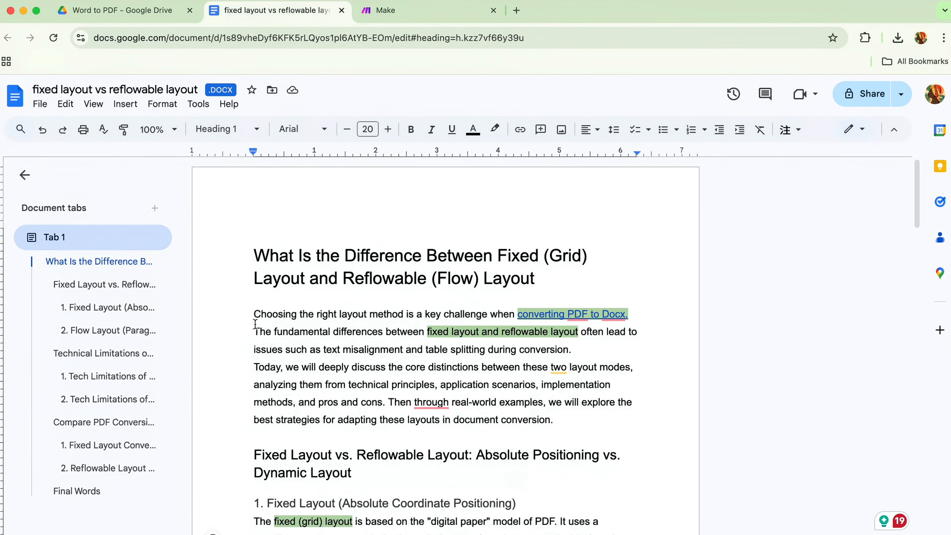
mouse_move(778, 75)
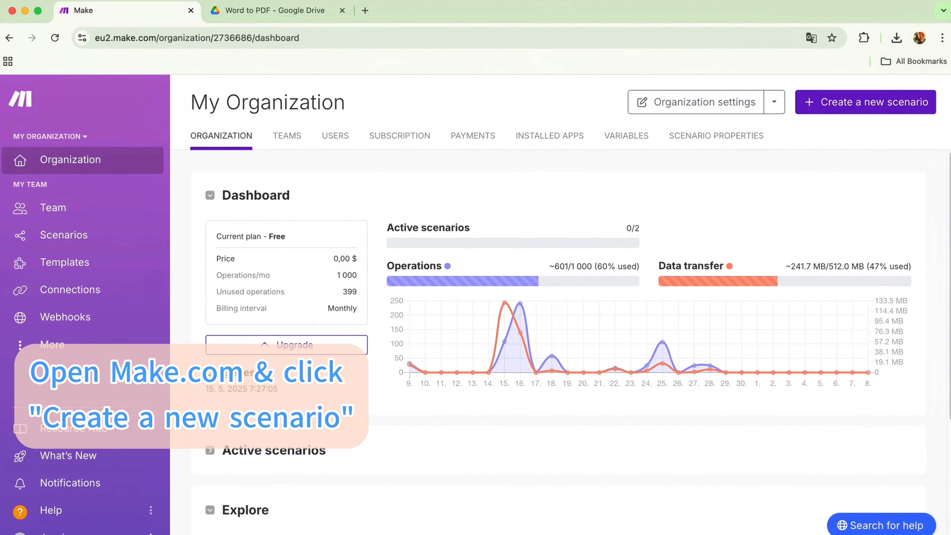
Create a new Make scenario named "Google Docs to PDF" starting with the Google Drive Download a File module.
left_click(886, 103)
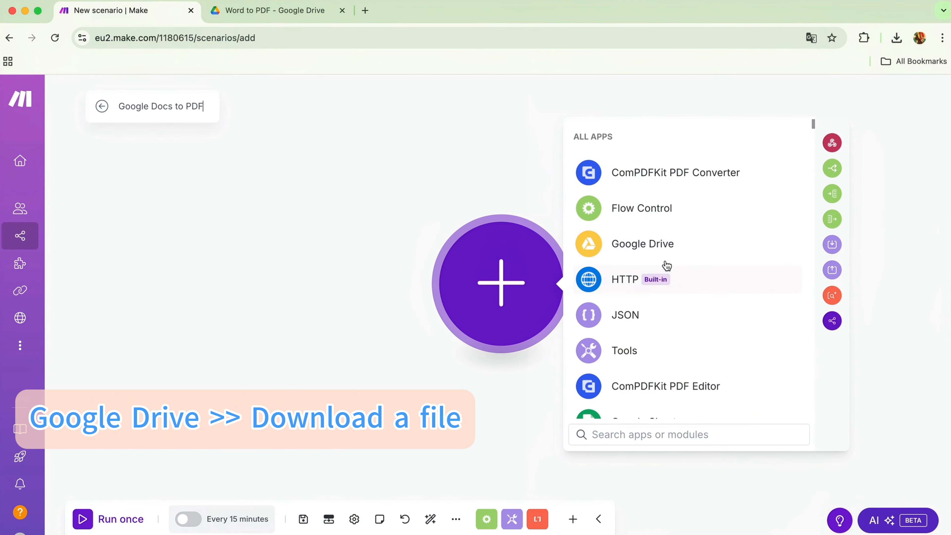
left_click(654, 243)
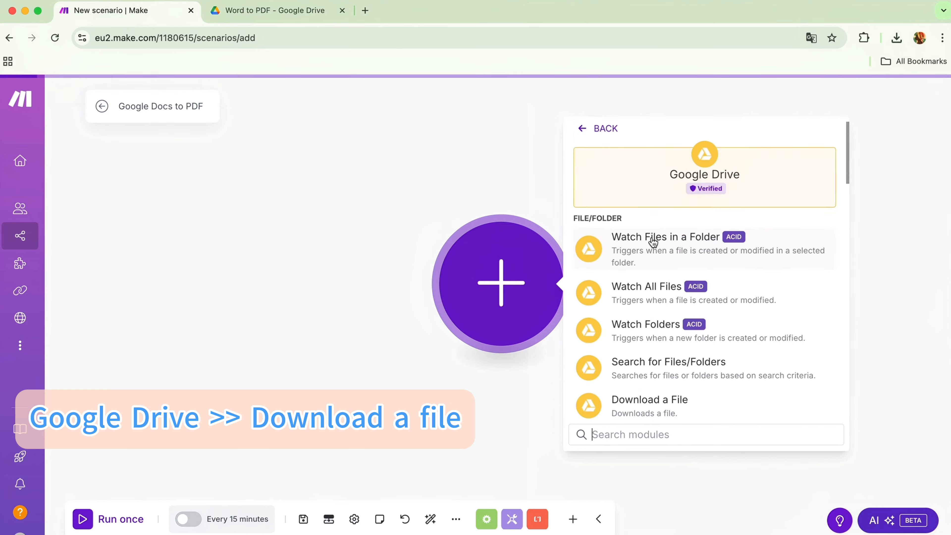
scroll(664, 337, "down", 3)
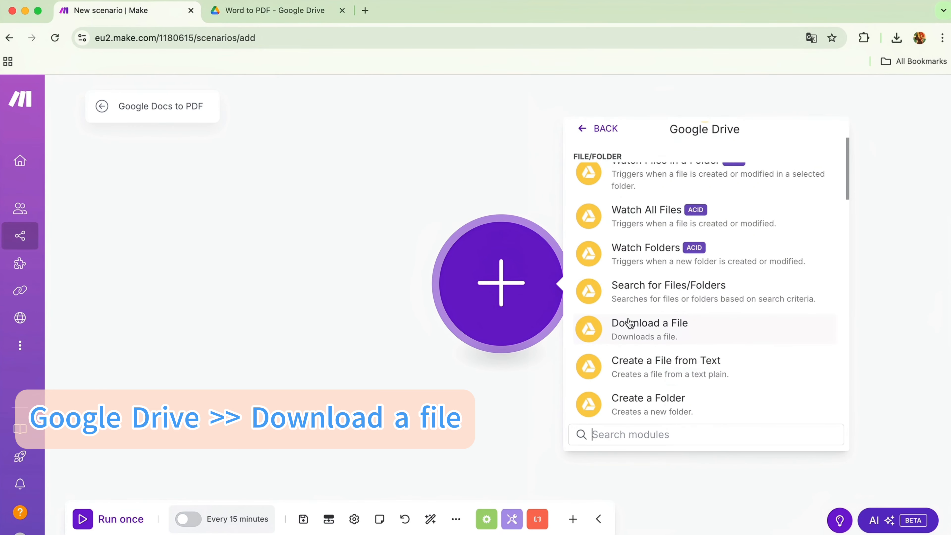
left_click(630, 323)
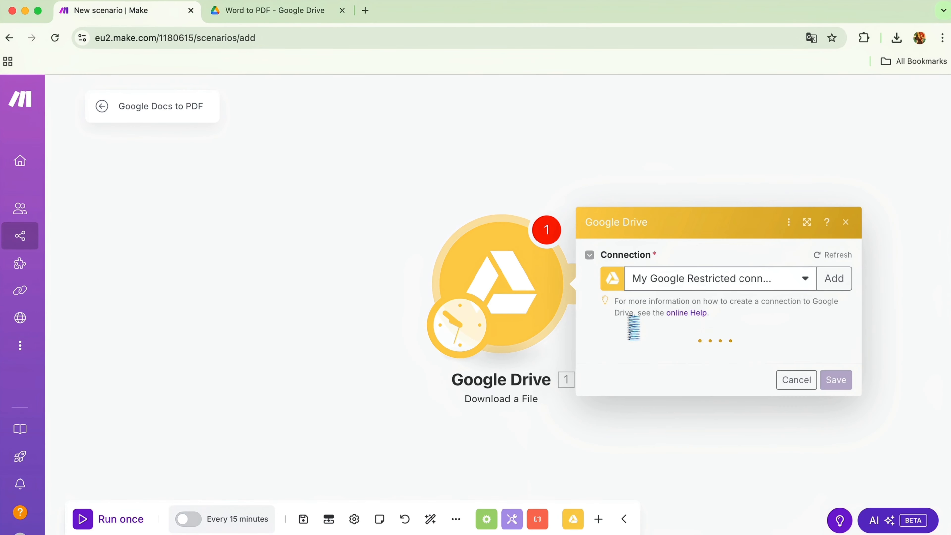
Set the download module to select from the list, choose "fixed layout vs reflowable layout.docx" in the Word to PDF folder, and save it.
left_click(658, 312)
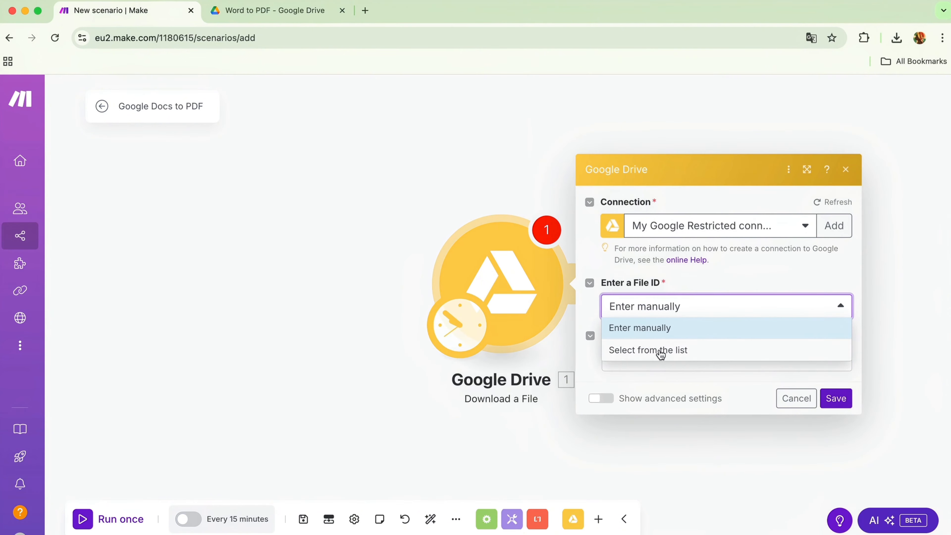
left_click(658, 352)
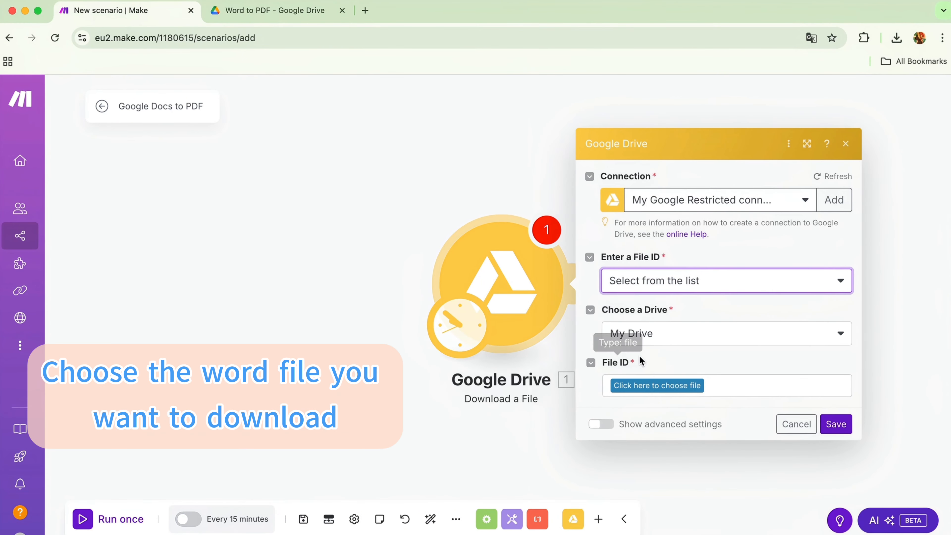
left_click(652, 388)
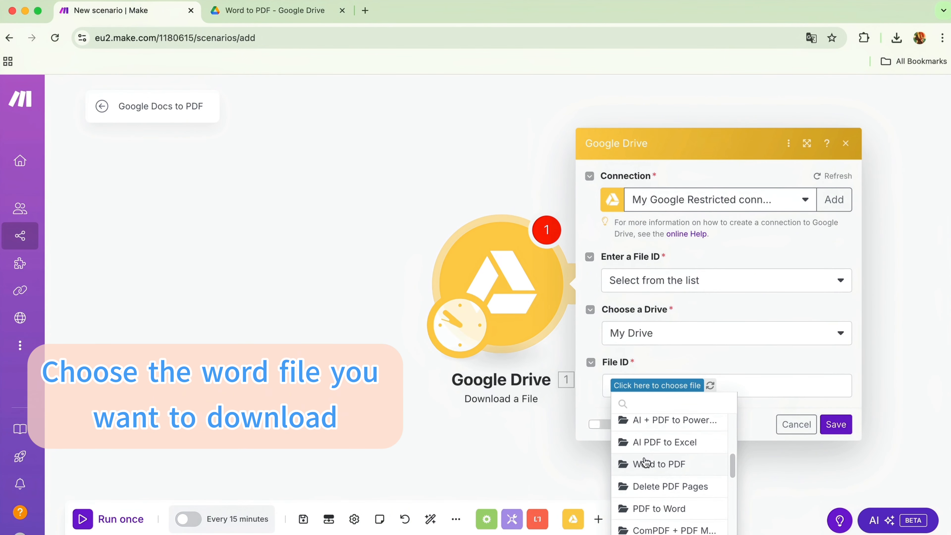
left_click(654, 468)
left_click(703, 386)
left_click(749, 400)
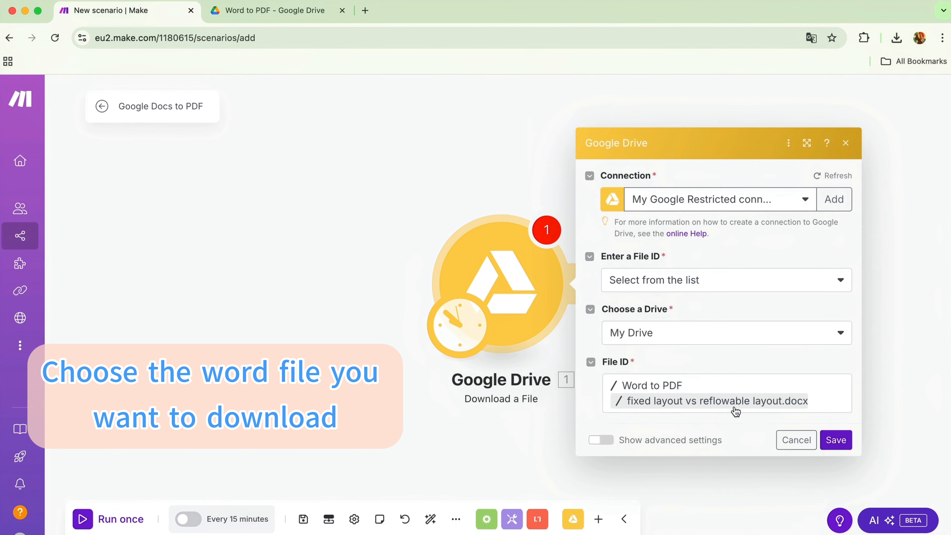
left_click(835, 448)
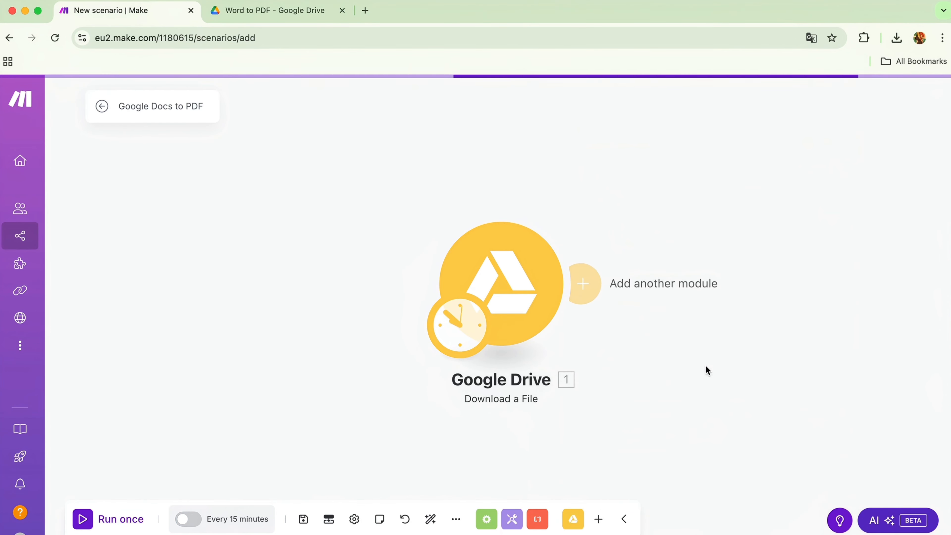
Add the ComPDFKit PDF Converter module "Convert a Word to PDF - Create a Task" after the Google Drive module.
left_click(586, 300)
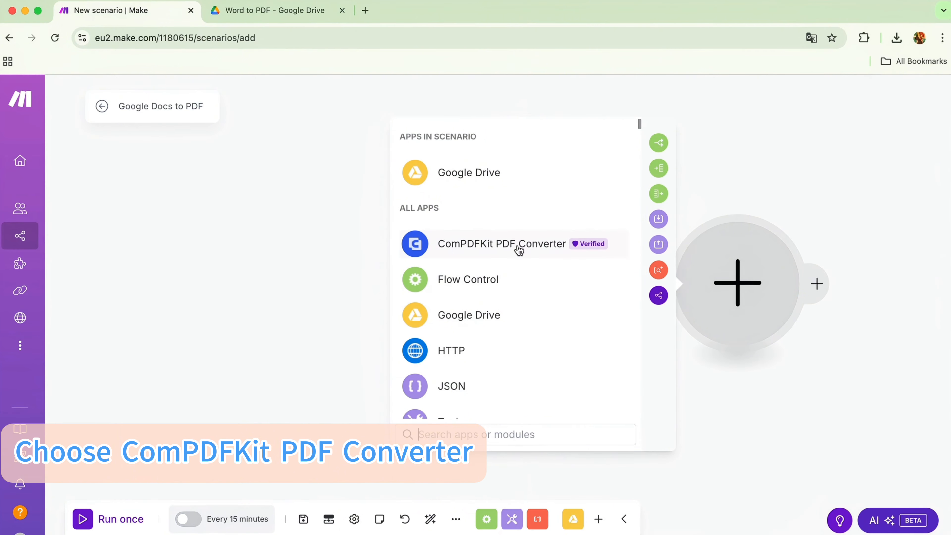
left_click(509, 244)
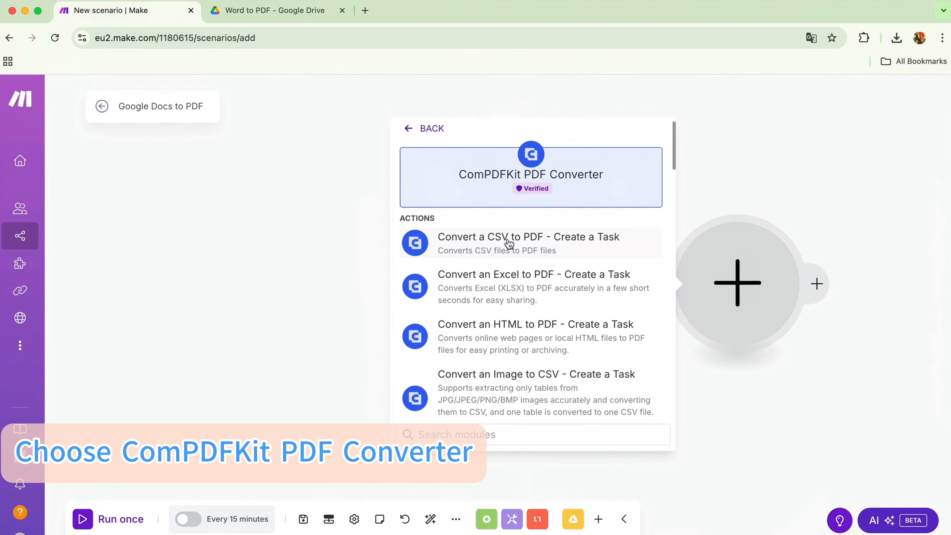
type("W")
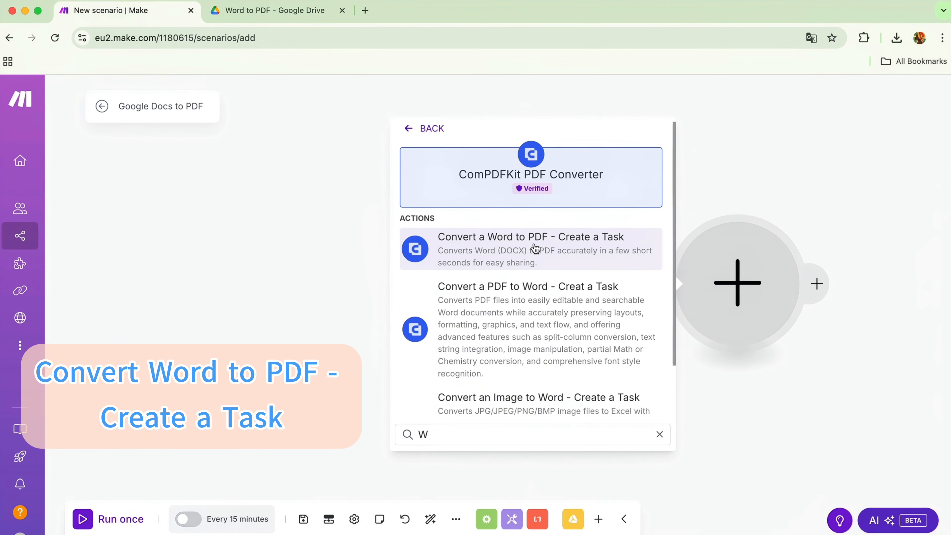
left_click(503, 240)
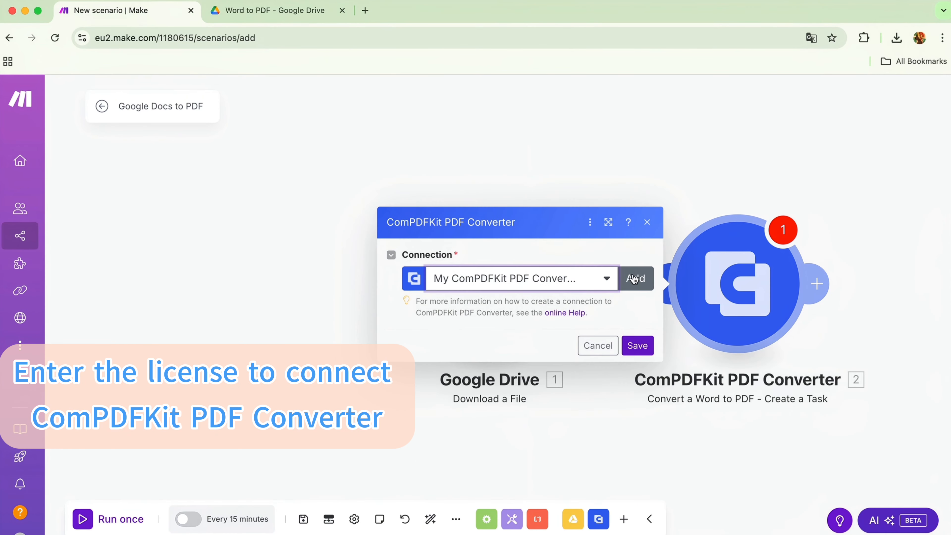
Create the ComPDFKit PDF Converter connection with the publicKey and secretKey from the ComPDFKit API Keys page, and save the module.
left_click(636, 278)
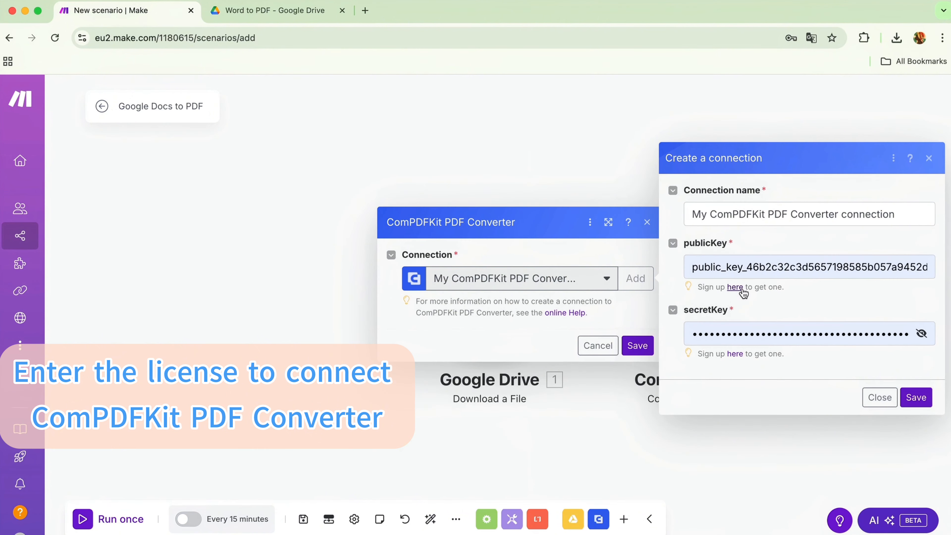
left_click(739, 287)
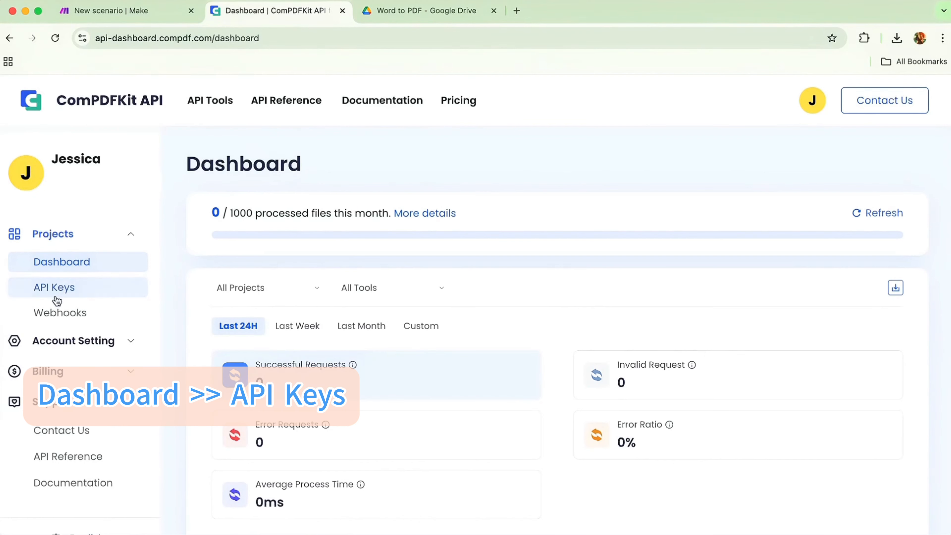
left_click(57, 295)
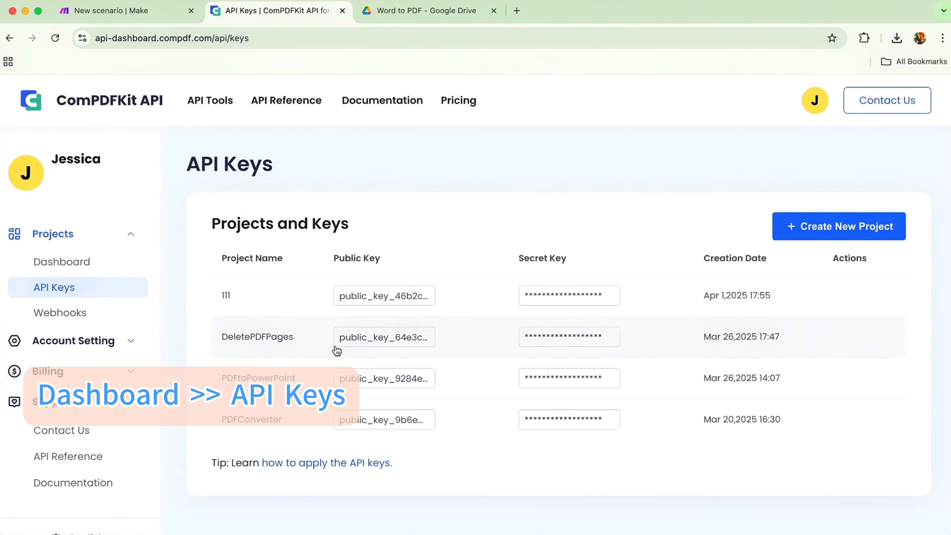
left_click(395, 298)
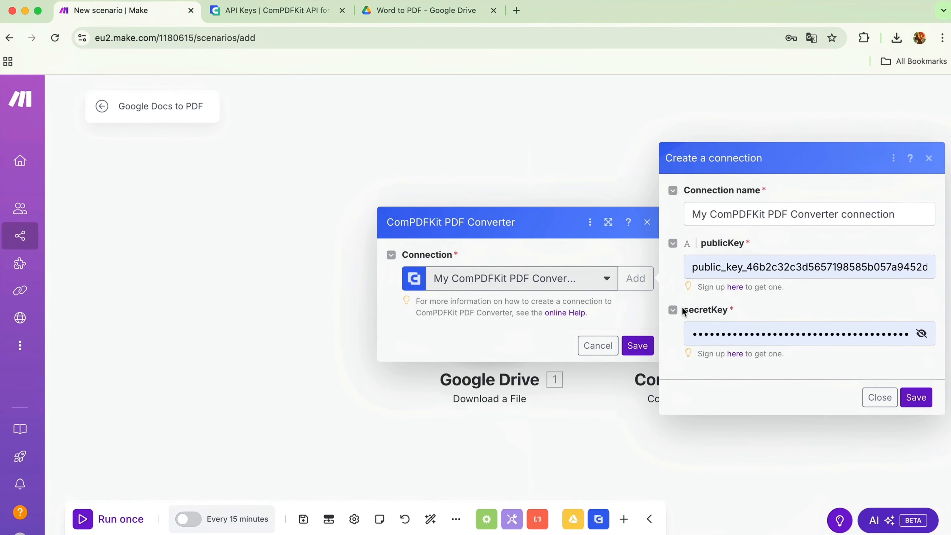
left_click(916, 398)
left_click(638, 345)
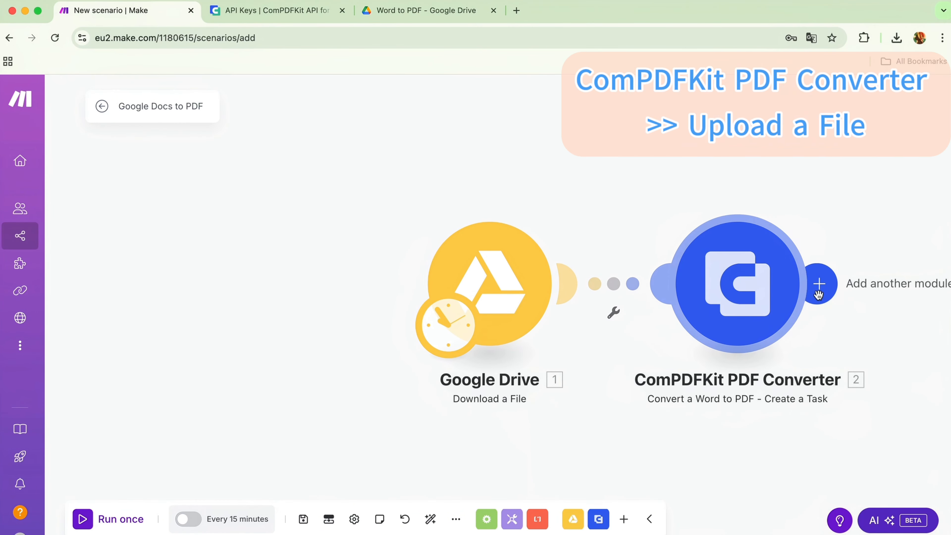
Add a ComPDFKit PDF Converter Upload a File module and map its task ID to the Word to PDF task's task ID.
left_click(819, 294)
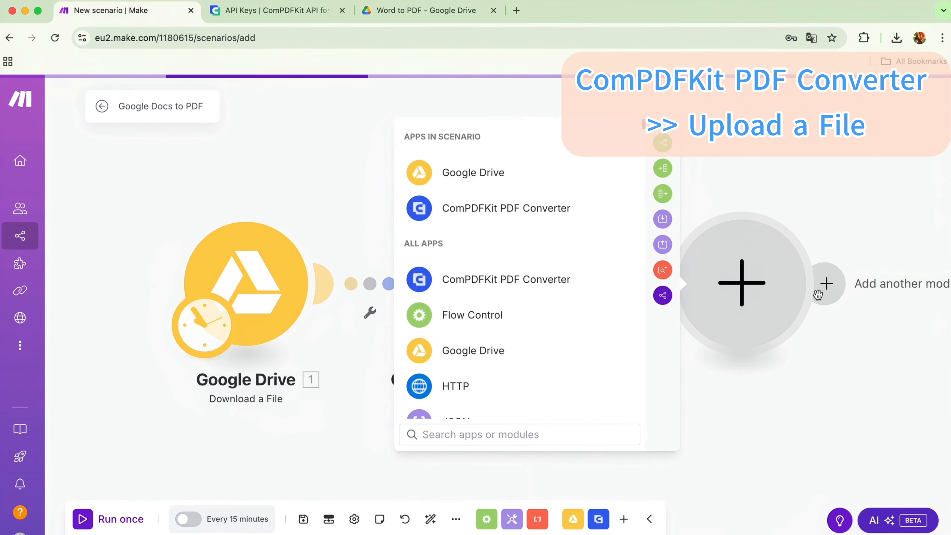
left_click(536, 214)
type("U")
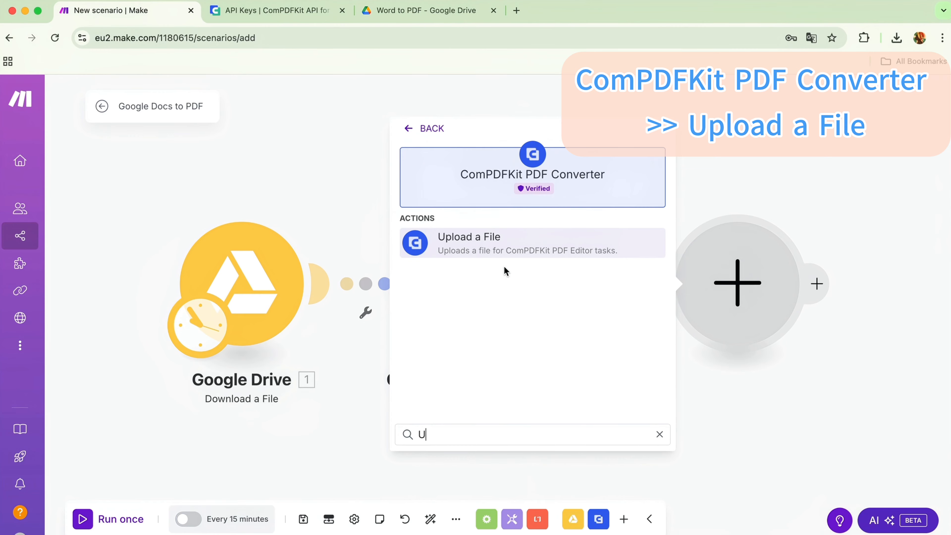
left_click(498, 250)
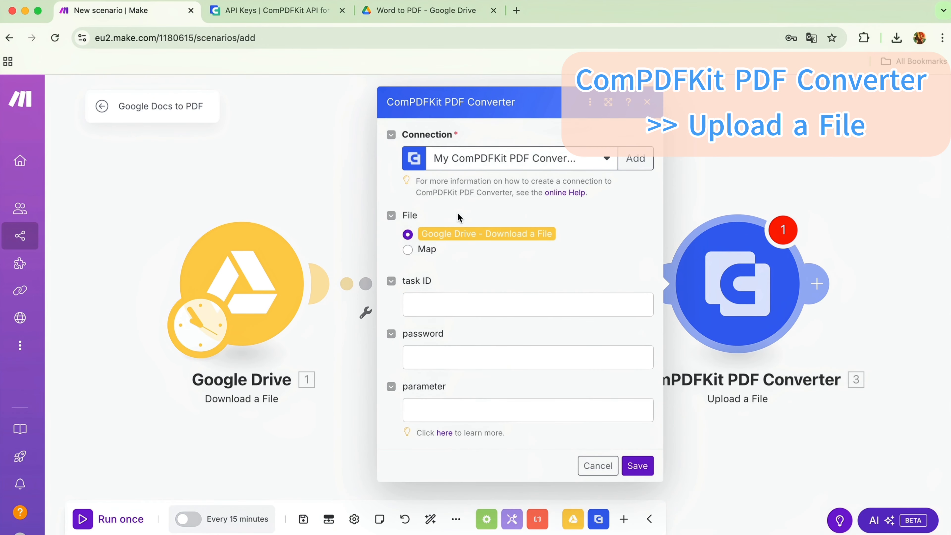
left_click(414, 304)
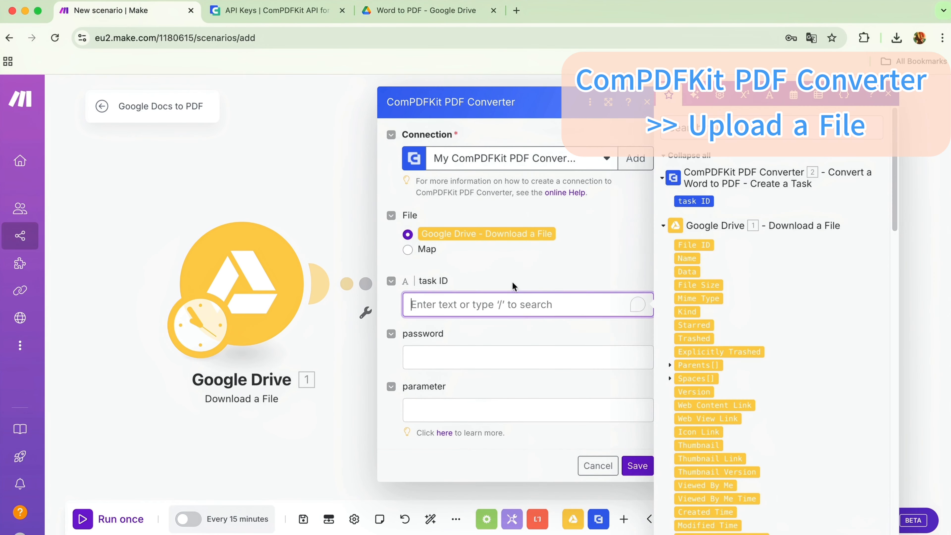
left_click(700, 201)
left_click(638, 466)
Add a ComPDFKit PDF Converter Start a Task module using the task ID from the Convert a Word to PDF module.
left_click(817, 277)
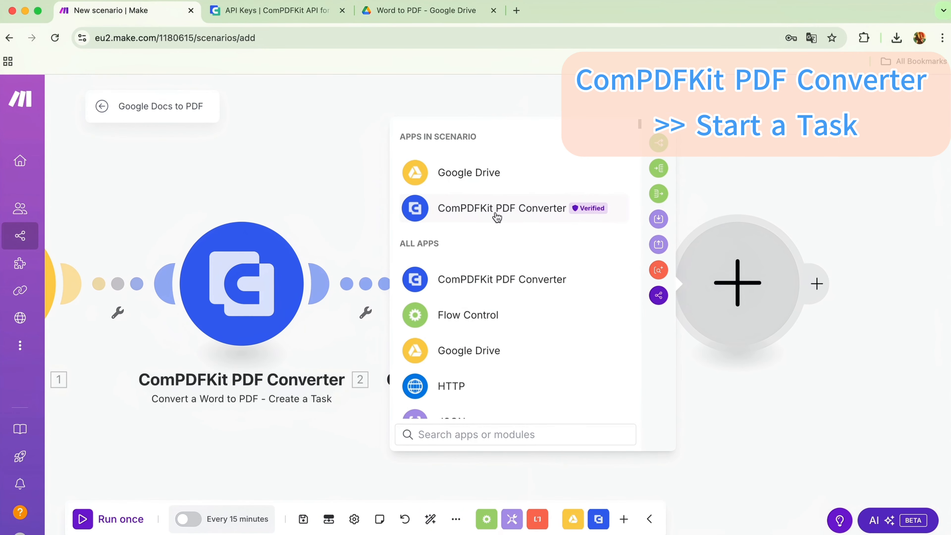
left_click(502, 208)
type("S")
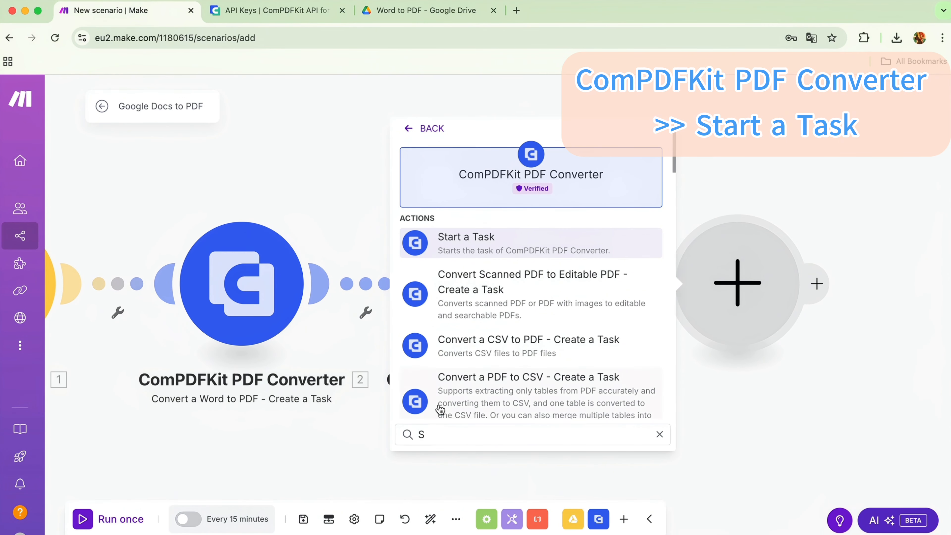
left_click(478, 245)
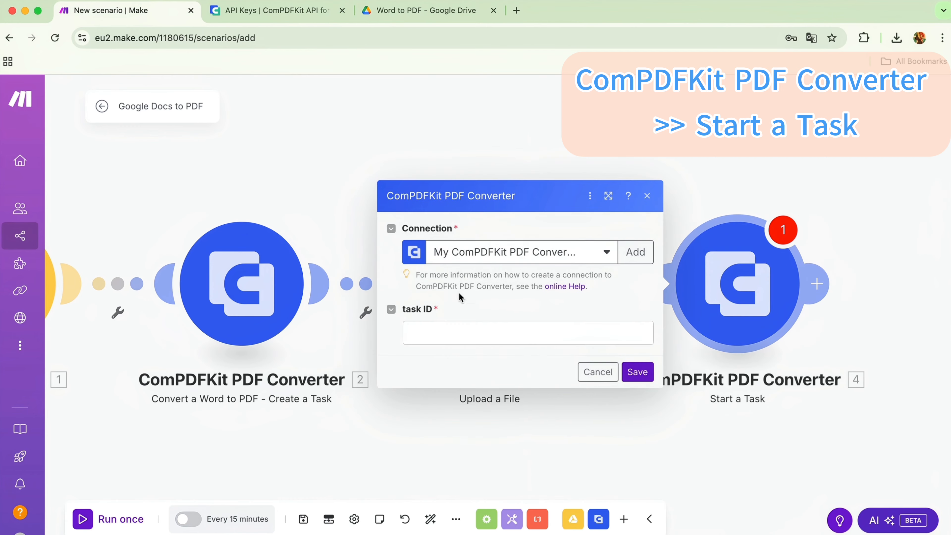
left_click(422, 328)
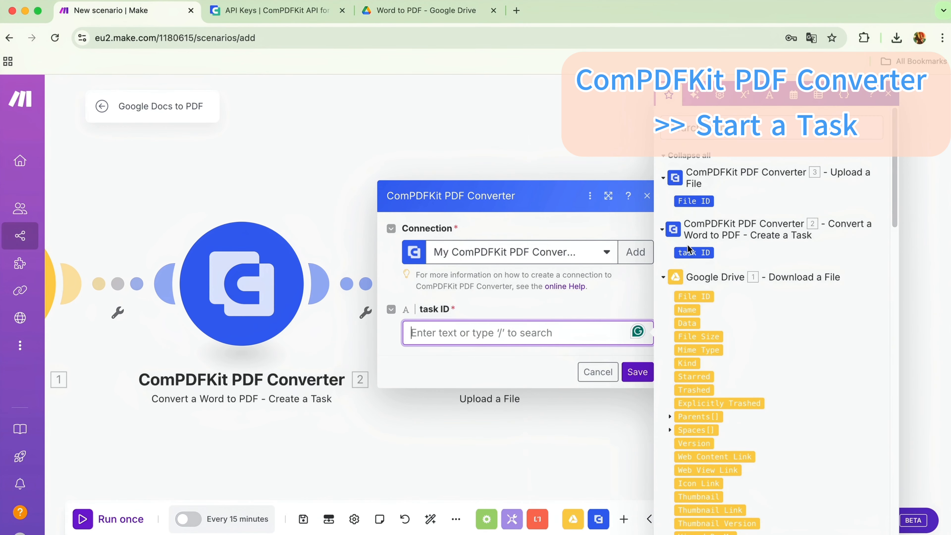
left_click(693, 253)
left_click(637, 372)
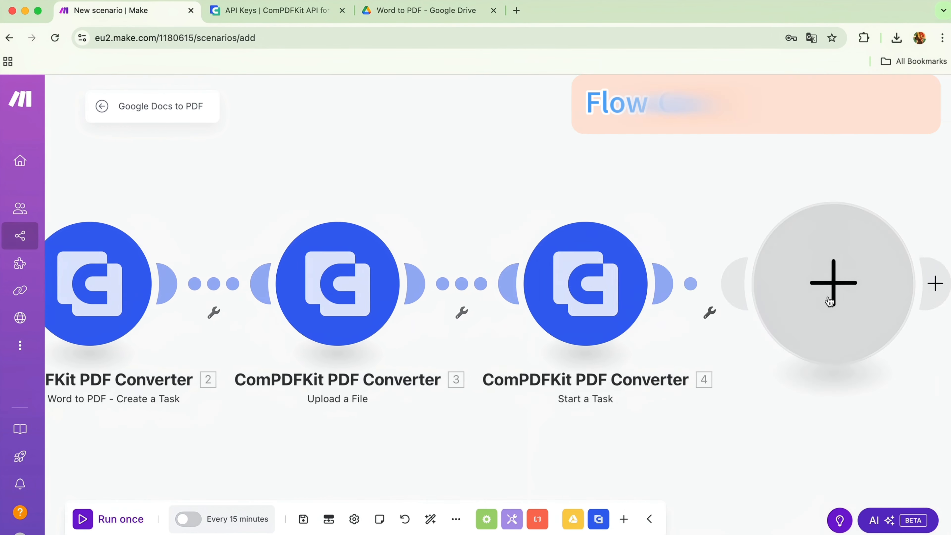
Add a Flow Control Repeater module after the Start a Task module, set to 30 repeats, and save it.
left_click(830, 301)
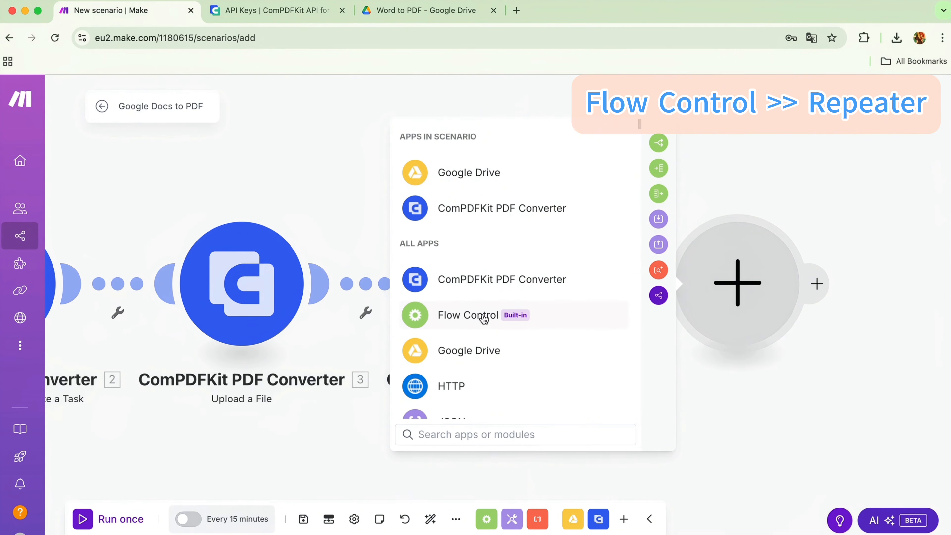
left_click(467, 313)
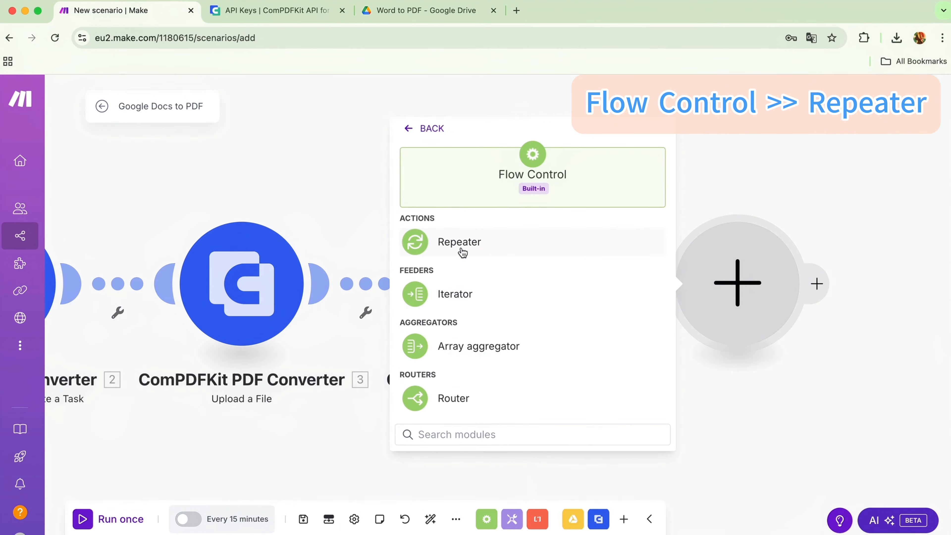
left_click(454, 241)
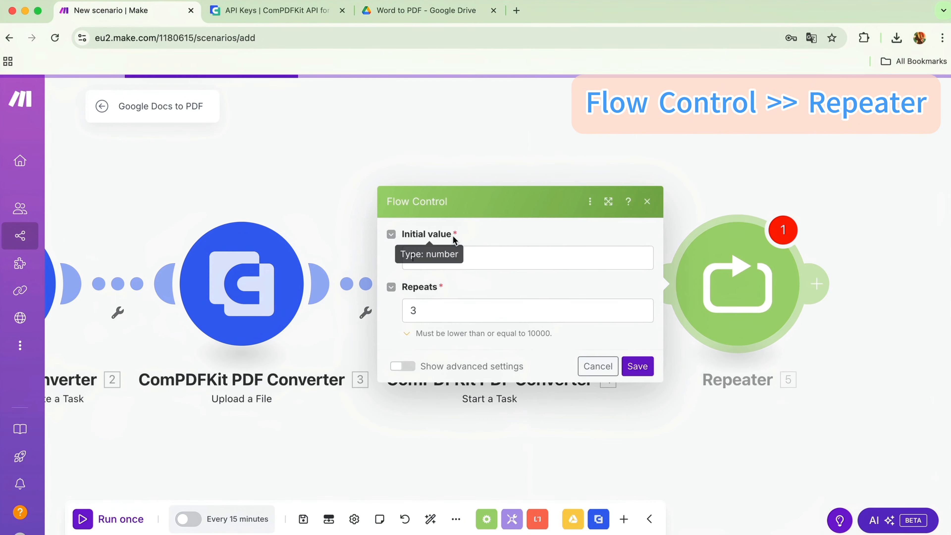
left_click(433, 315)
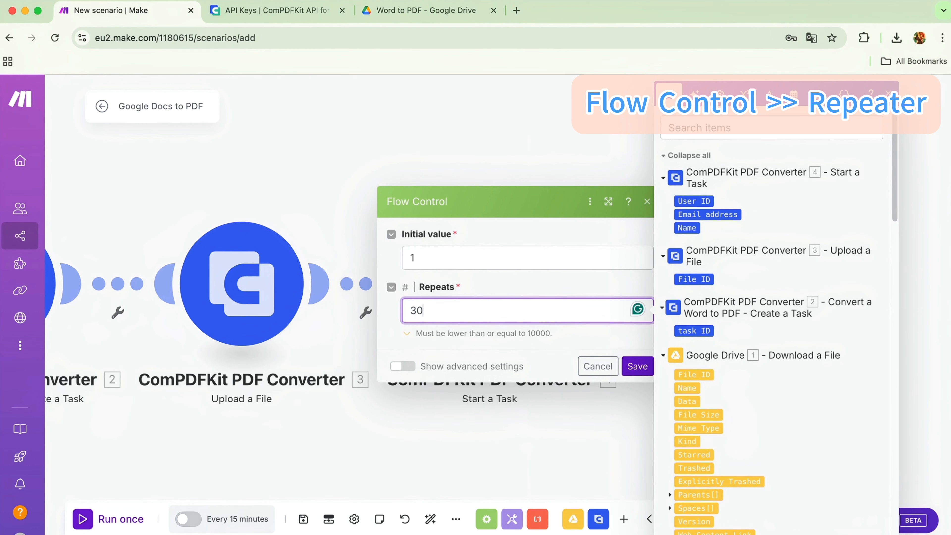
type("30")
left_click(637, 366)
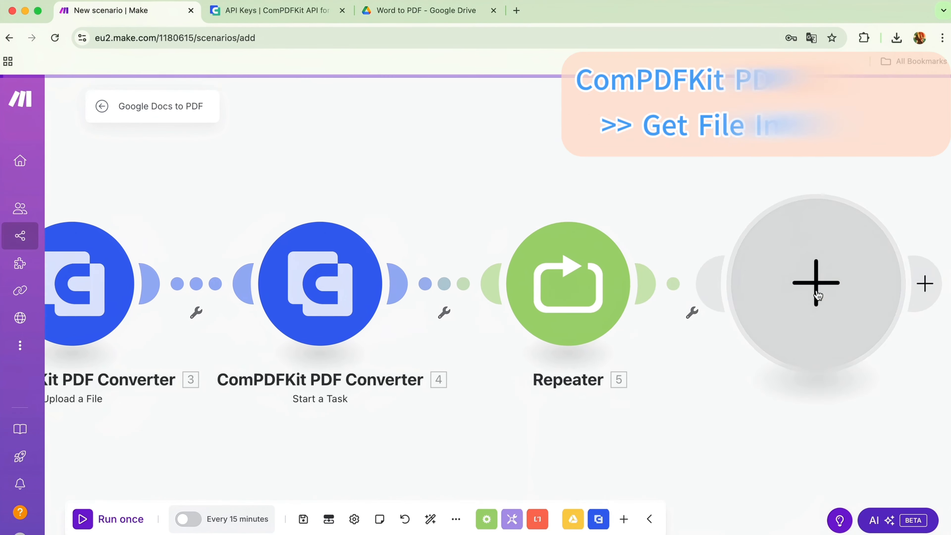
Add a ComPDFKit PDF Converter Get the File Information module and map its file ID to the Upload a File module's File ID.
left_click(815, 296)
left_click(442, 279)
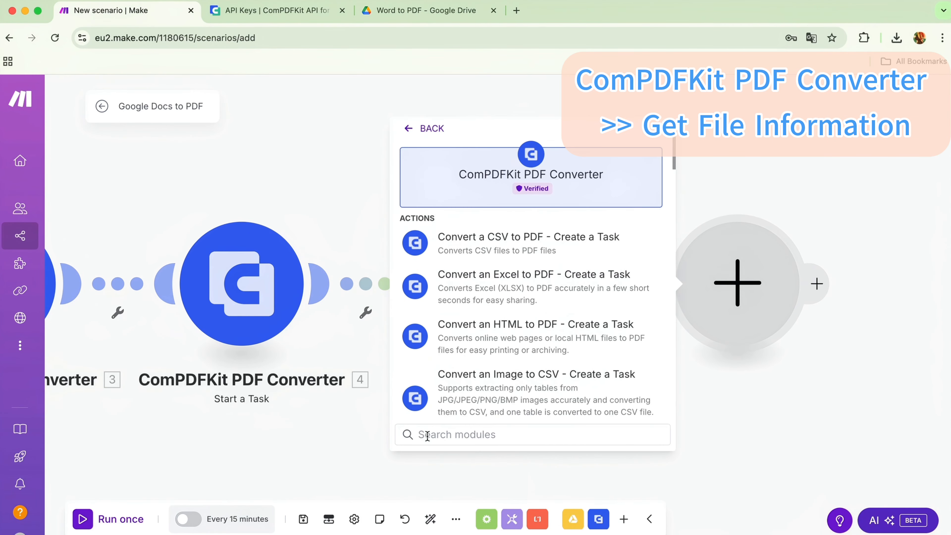
type("G")
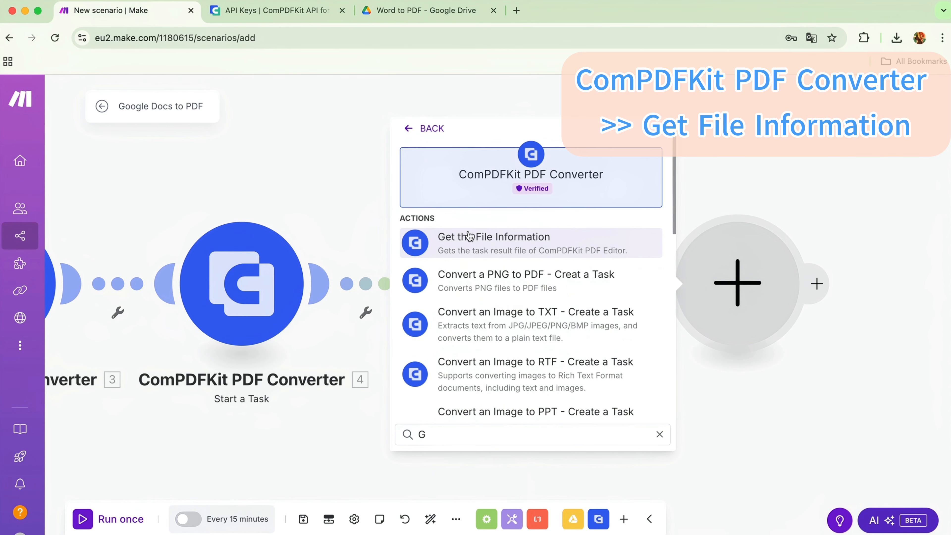
left_click(491, 244)
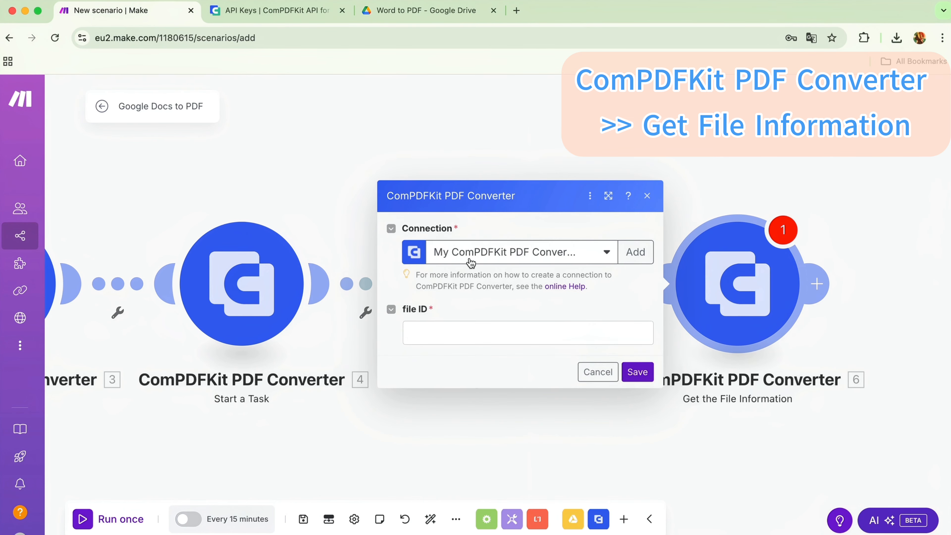
left_click(486, 331)
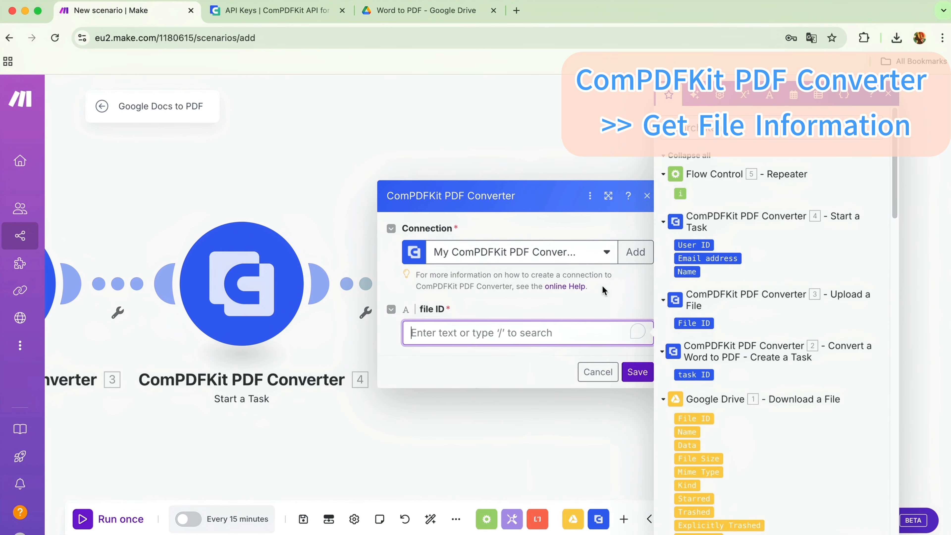
left_click(693, 323)
left_click(638, 372)
Add a Flow Control Router after the Get the File Information module.
left_click(818, 298)
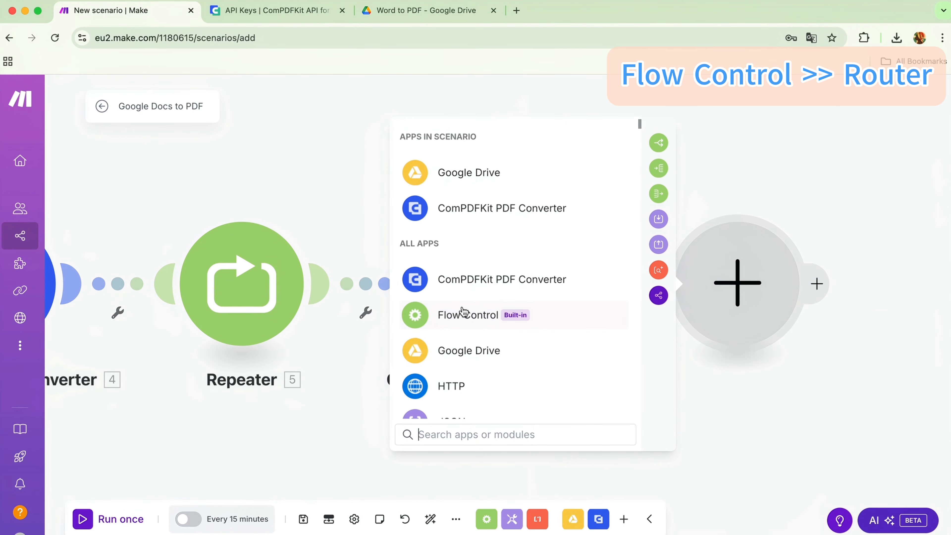
left_click(471, 318)
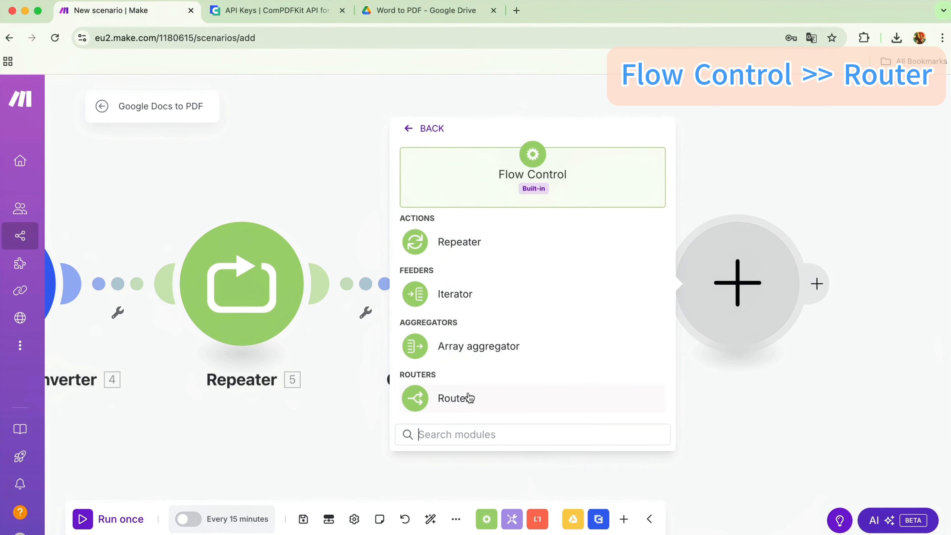
left_click(434, 397)
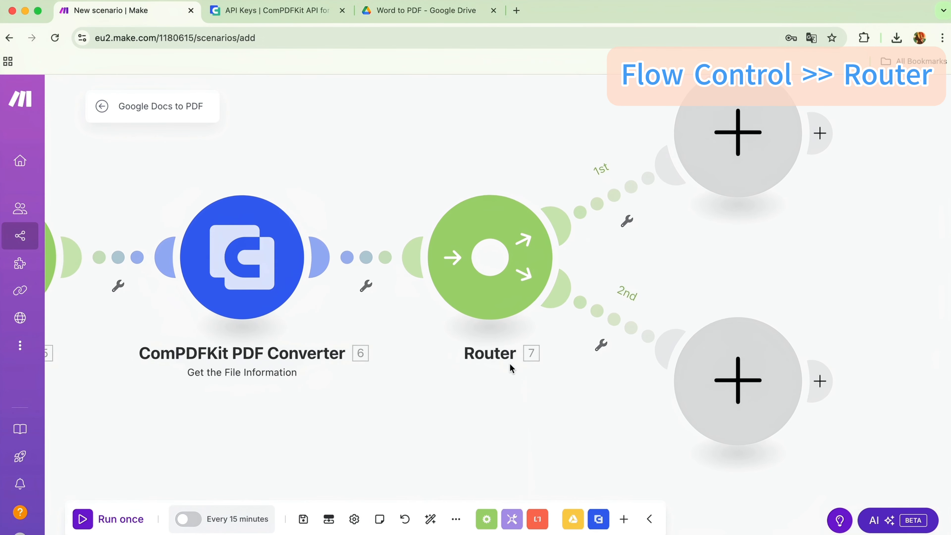
Add a Tools Sleep module on the router's first route and save it.
left_click(671, 201)
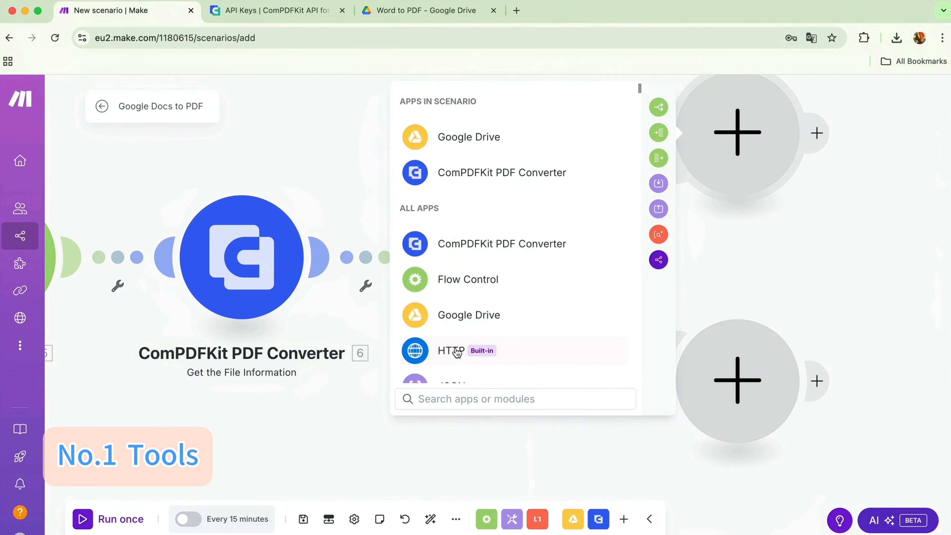
scroll(463, 351, "down", 3)
left_click(416, 306)
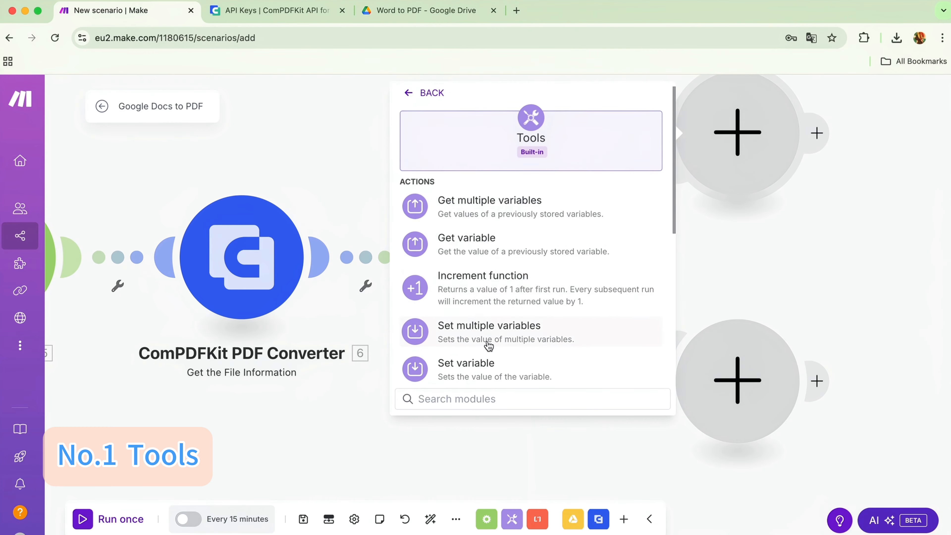
scroll(426, 323, "down", 3)
left_click(426, 256)
left_click(638, 237)
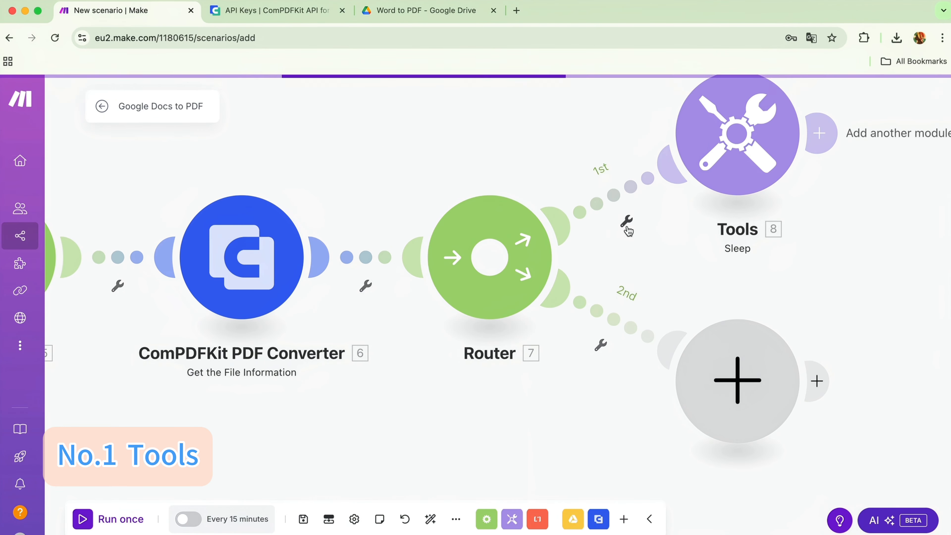
Set the filter on the first route to the condition that the Get the File Information URL does not exist.
left_click(627, 220)
left_click(631, 235)
left_click(693, 276)
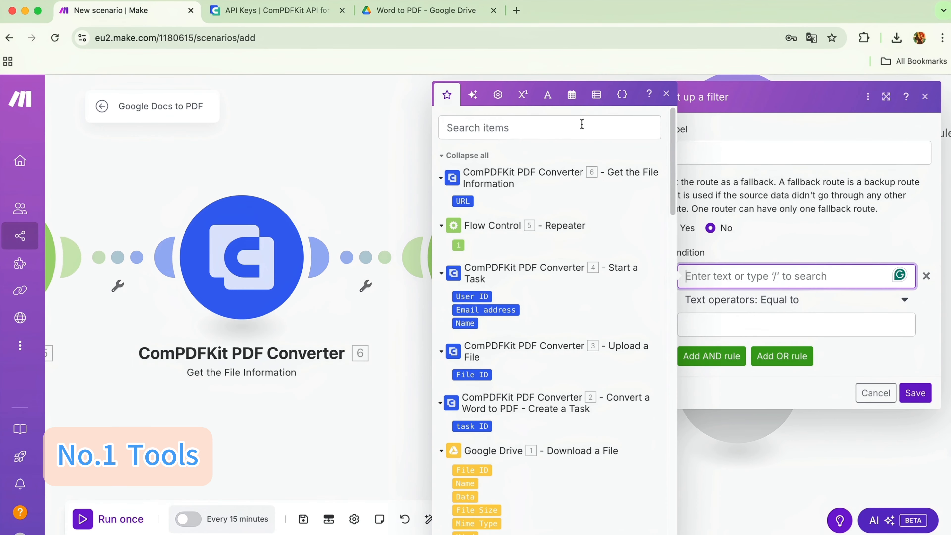
left_click(461, 198)
left_click(779, 302)
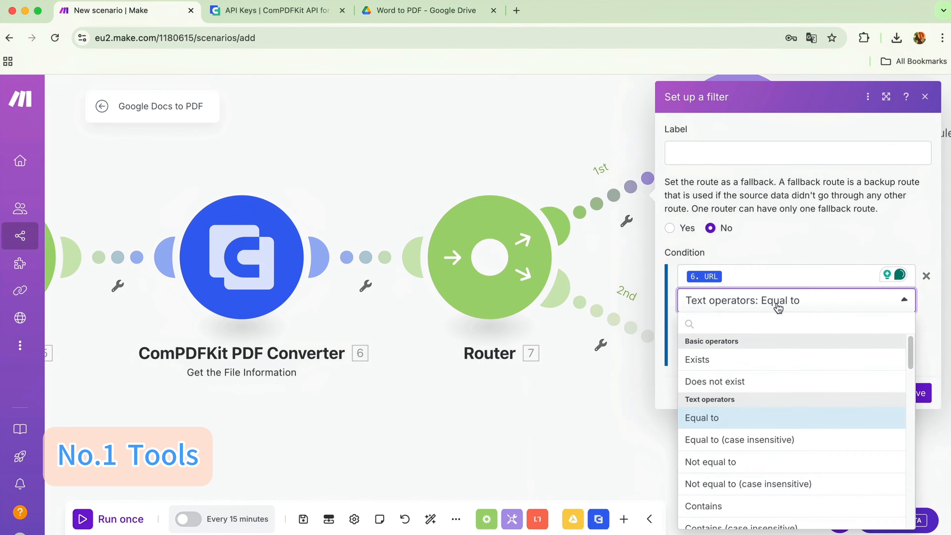
left_click(719, 382)
left_click(915, 368)
Add an HTTP Get a file module on the router's second route, using the Get the File Information URL.
left_click(737, 380)
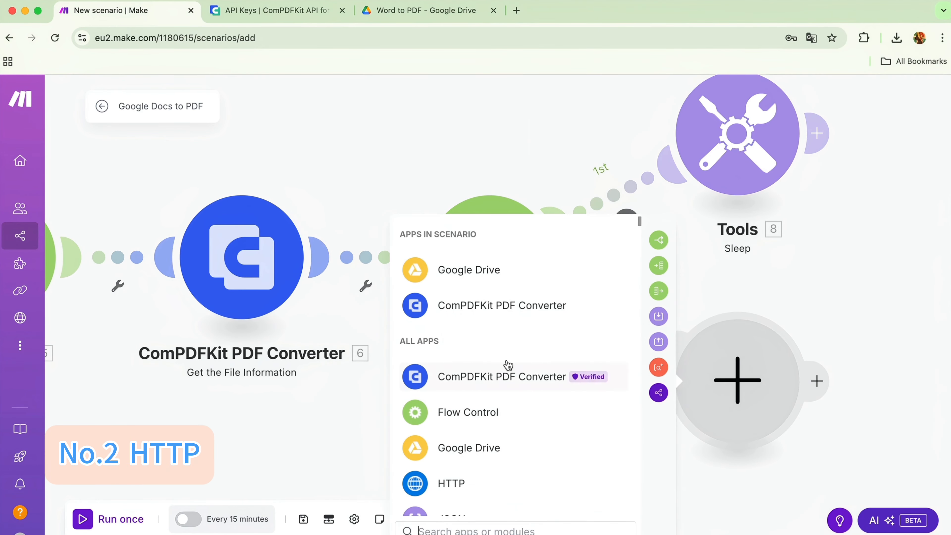
left_click(461, 476)
left_click(431, 334)
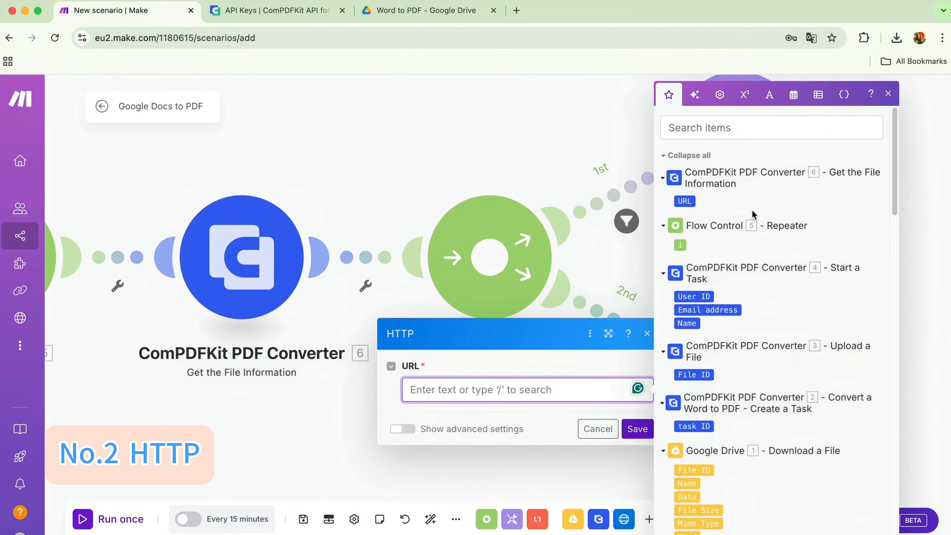
left_click(684, 201)
left_click(637, 428)
Set the filter on the second route to the condition that the Get the File Information URL exists.
left_click(602, 345)
left_click(617, 359)
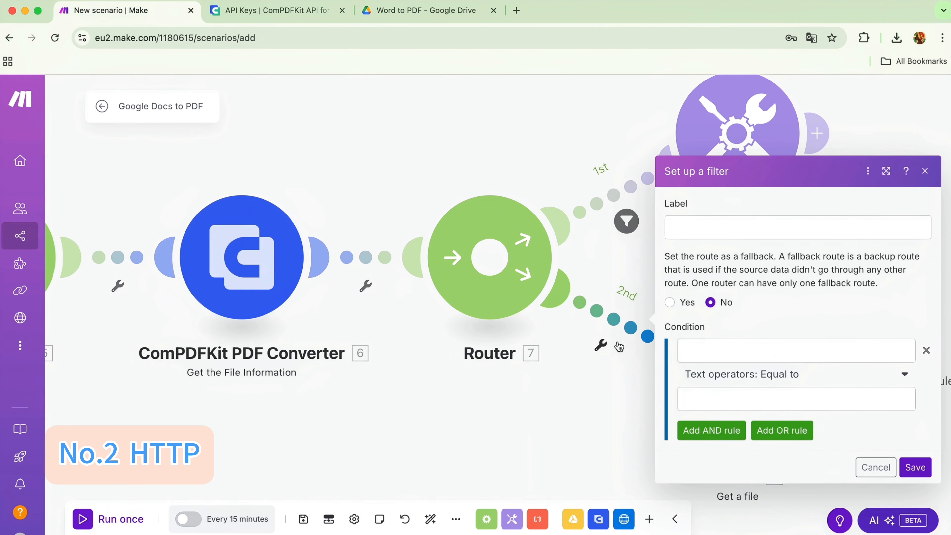
left_click(675, 351)
left_click(461, 198)
left_click(744, 376)
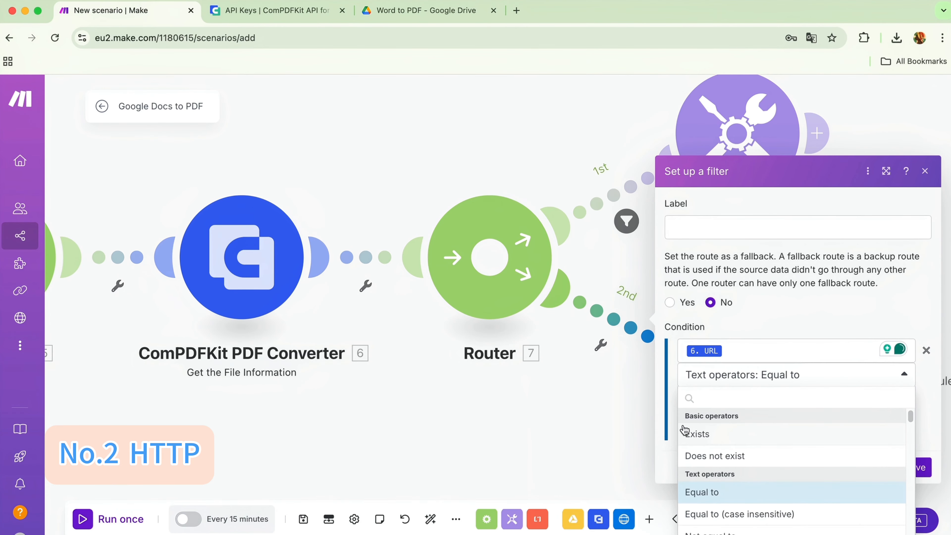
left_click(687, 435)
left_click(911, 447)
Add a Google Drive Upload a File module after HTTP, with My Drive's Word to PDF folder as destination and HTTP - Get a file as source.
left_click(822, 384)
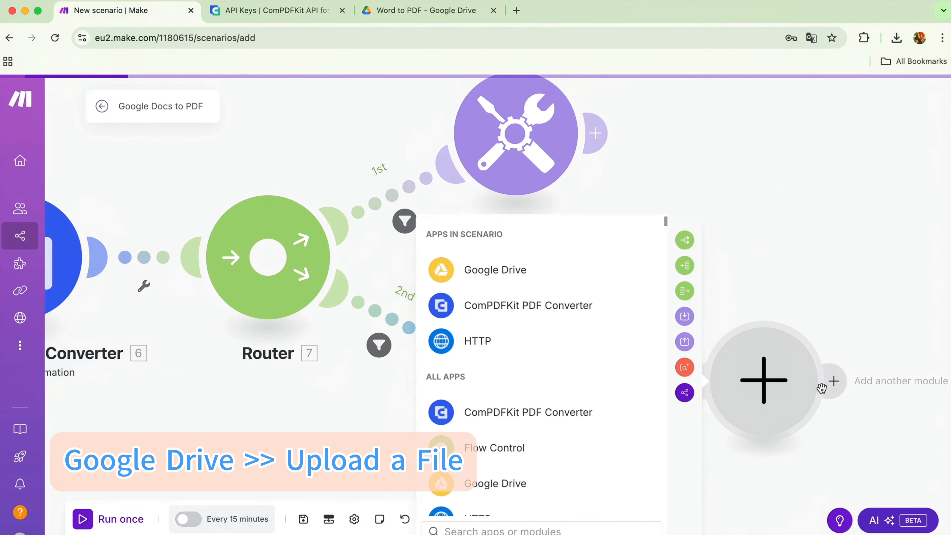
left_click(447, 269)
scroll(490, 419, "down", 5)
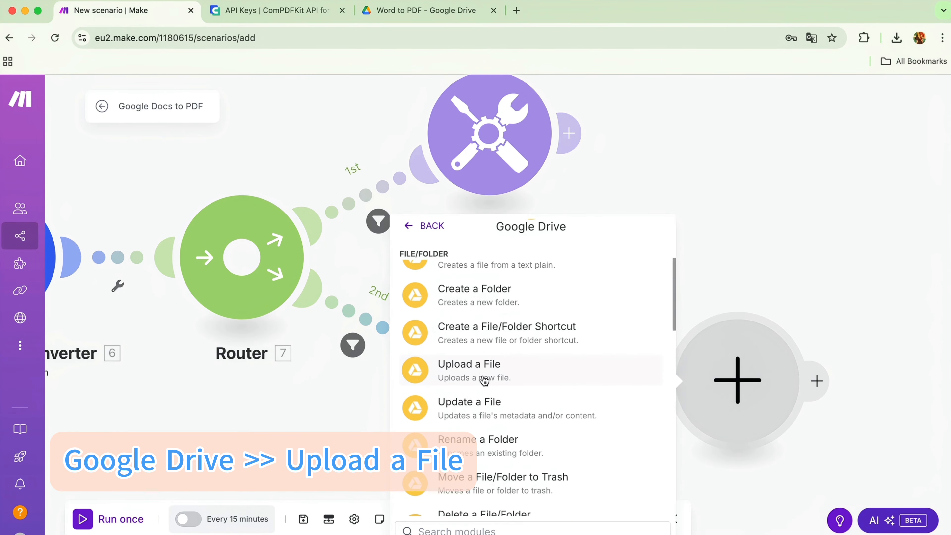
left_click(461, 375)
left_click(460, 362)
left_click(446, 404)
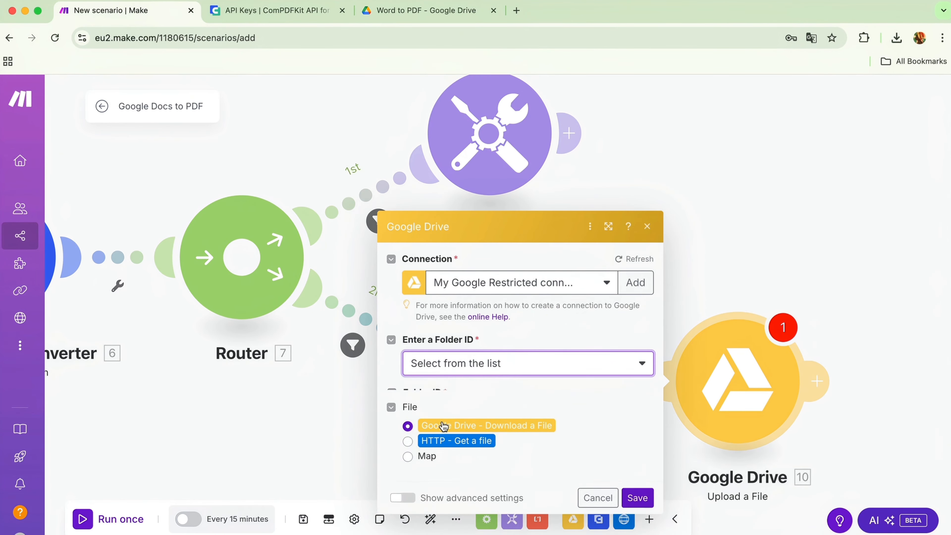
left_click(436, 424)
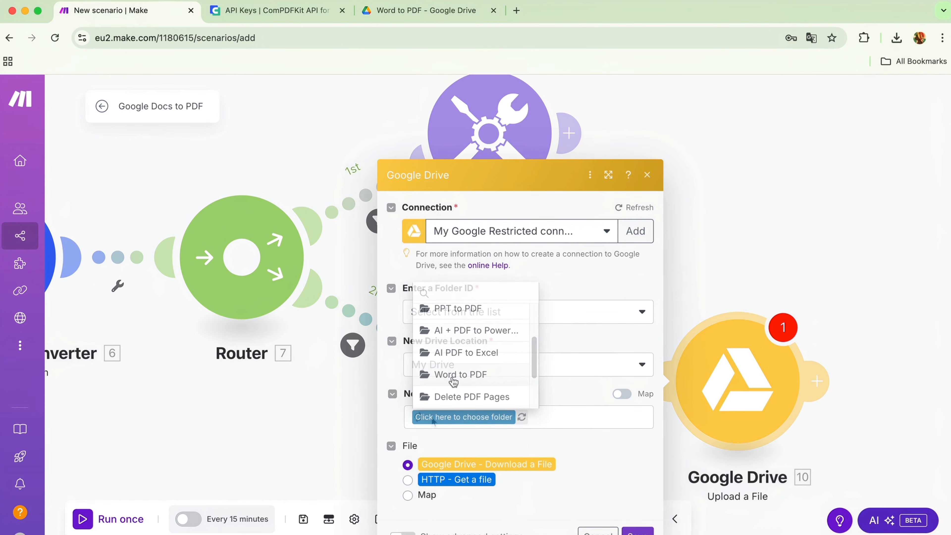
left_click(450, 375)
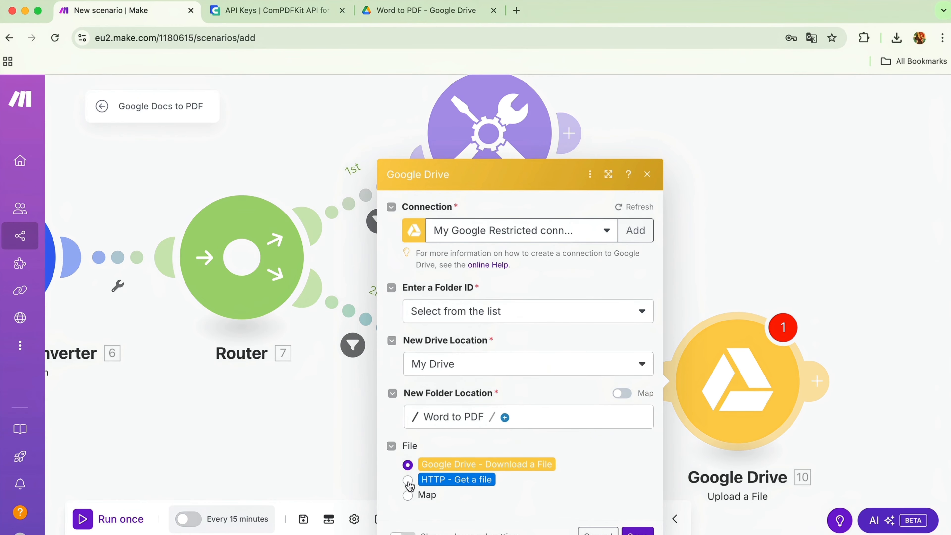
Add a JSON Parse JSON module after the Google Drive upload, with the JSON string "Throw Error end".
left_click(817, 381)
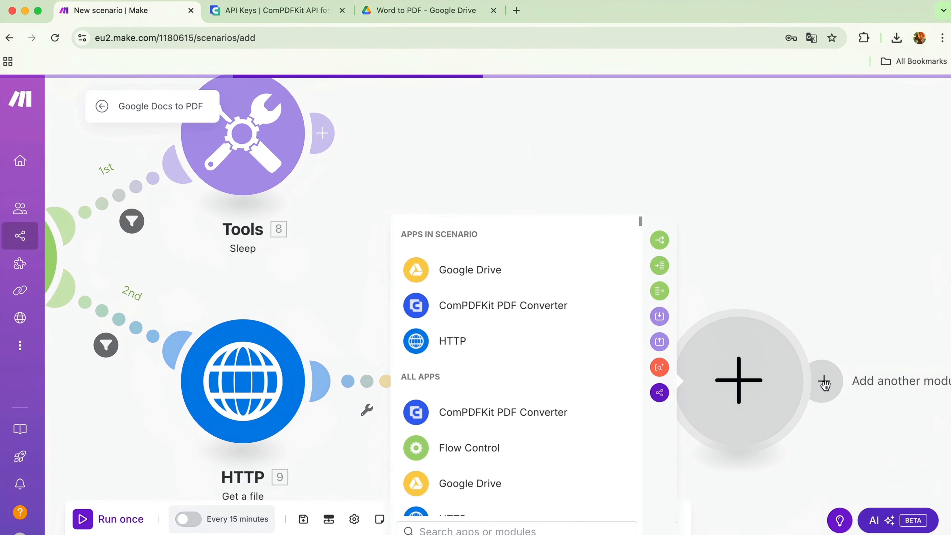
type("J")
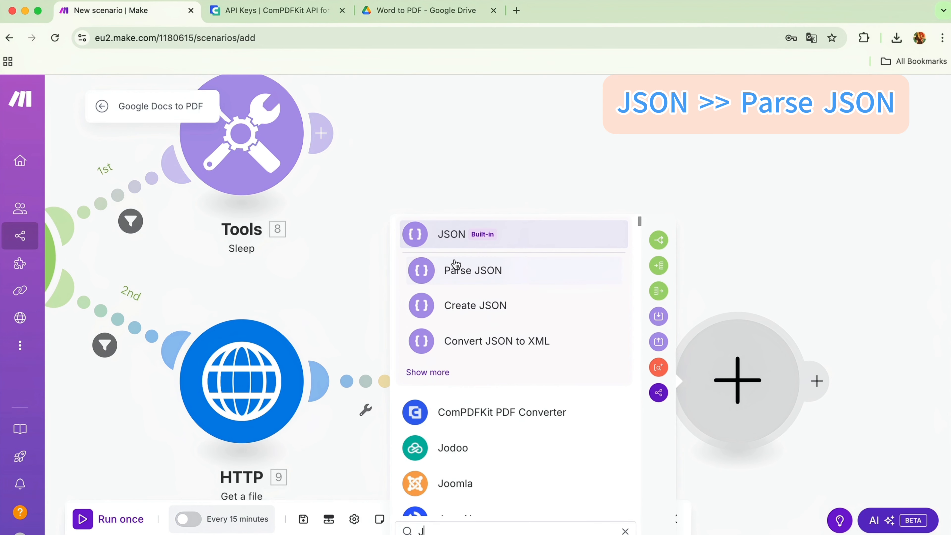
left_click(466, 271)
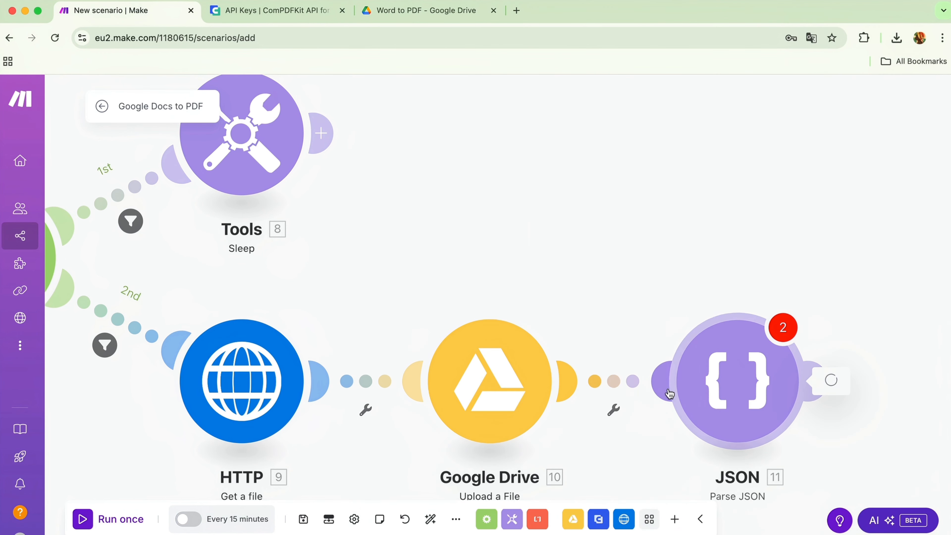
type("Throw Error end")
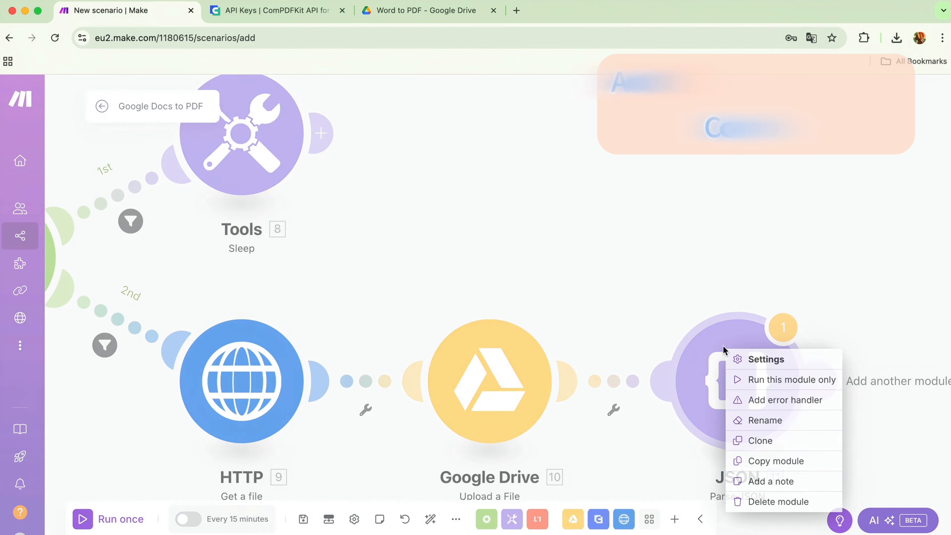
Add a Commit error handler to the Parse JSON module and run the scenario once.
left_click(801, 402)
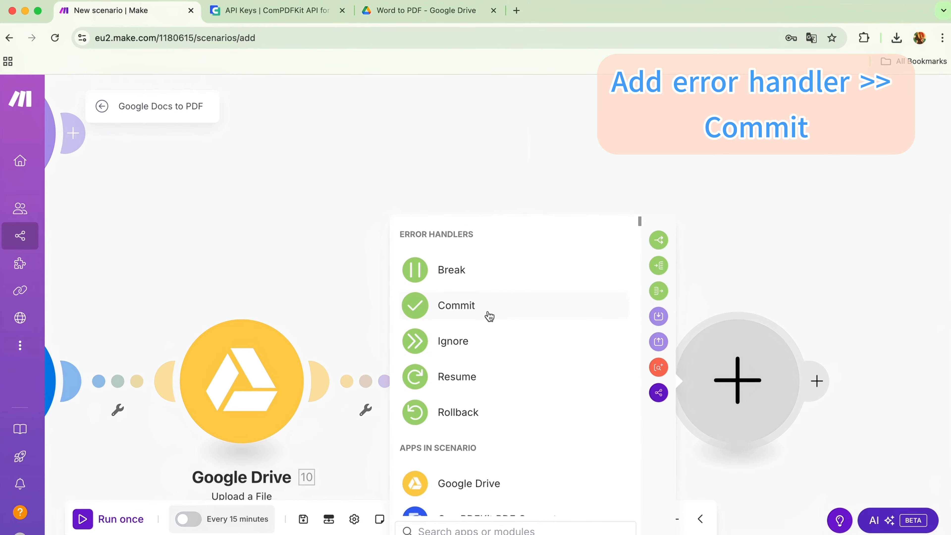
left_click(465, 307)
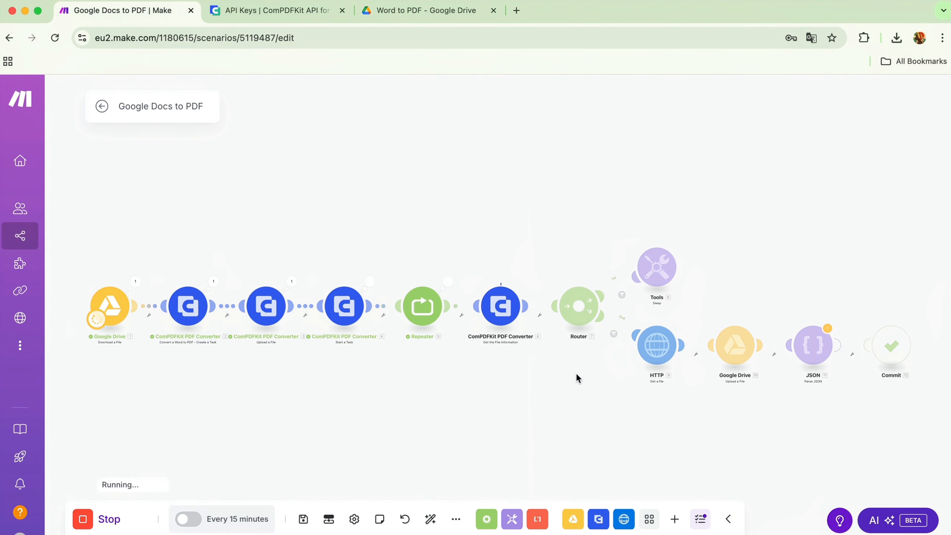
Check the scenario run, and locate the converted PDF in the Word to PDF folder in Google Drive.
scroll(576, 379, "up", 5)
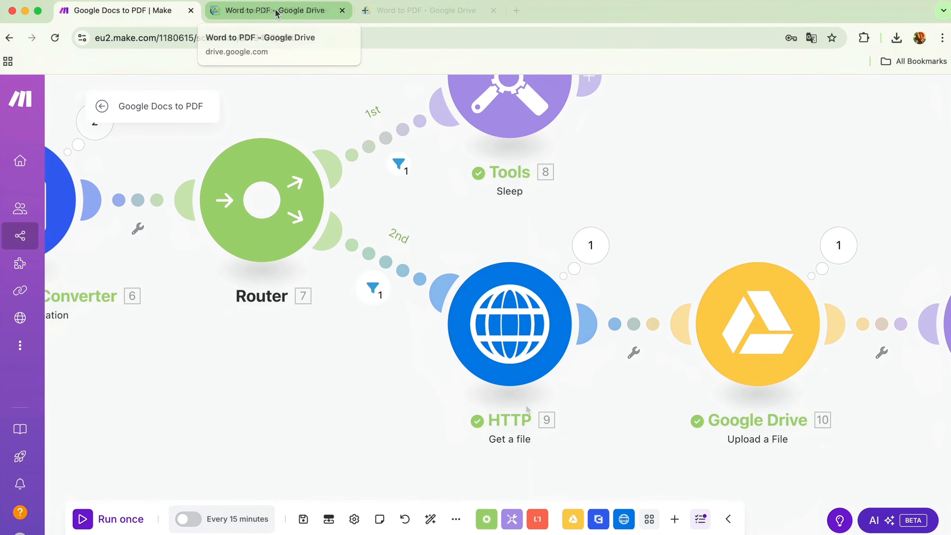
left_click(276, 13)
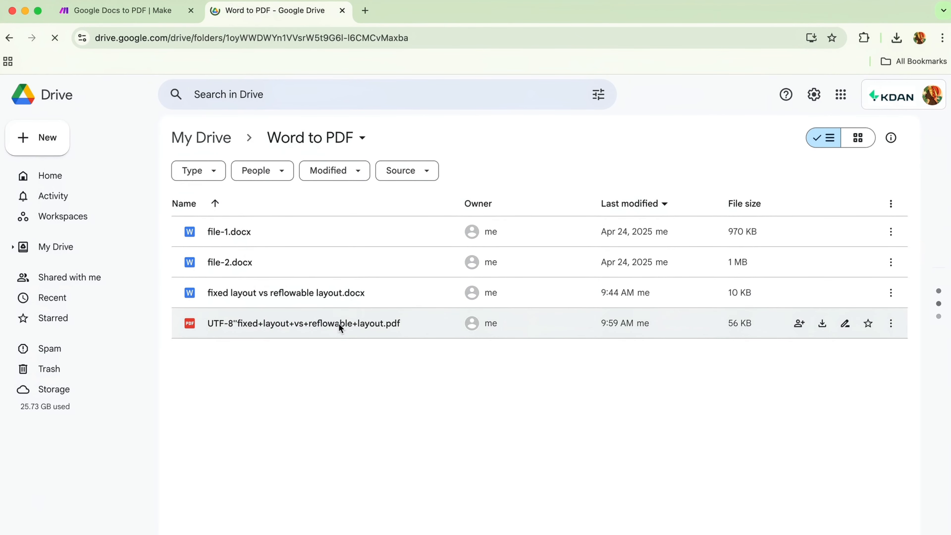
left_click(253, 322)
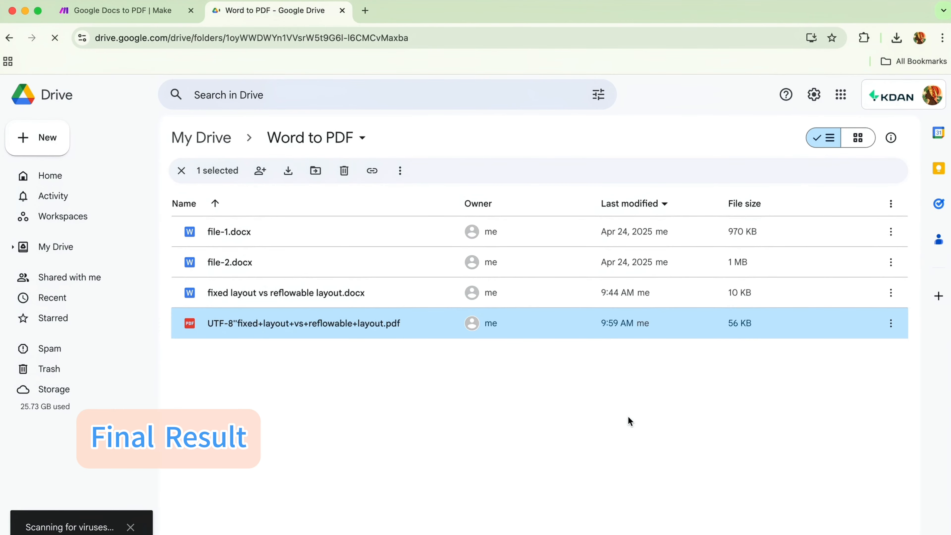
Open the downloaded converted PDF and view its second and third pages.
left_click(769, 81)
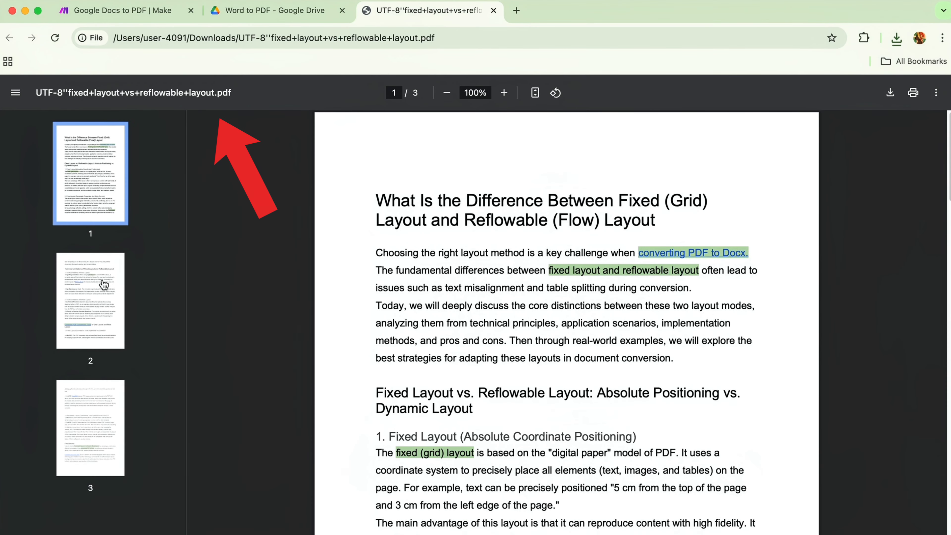
left_click(104, 285)
left_click(111, 380)
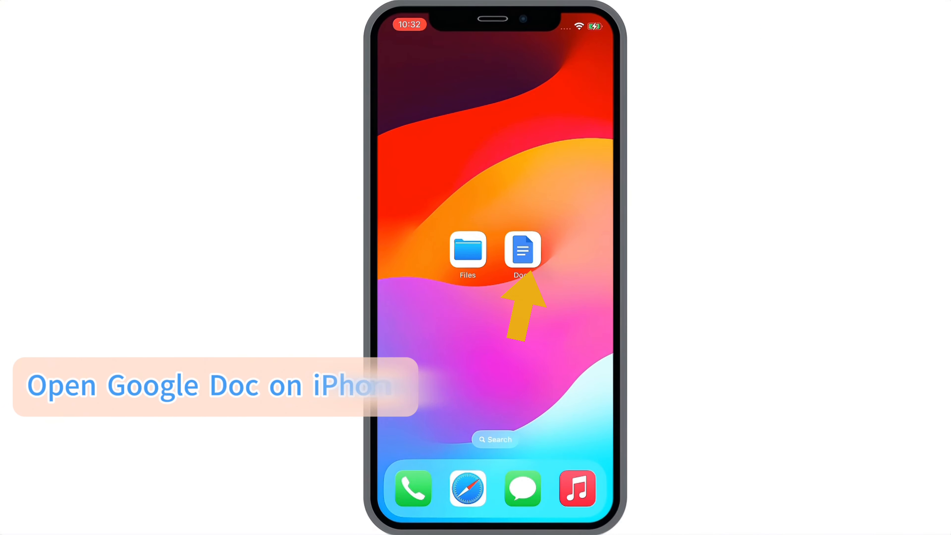
Switch to Google Docs on the iPhone and send a PDF copy of "fixed layout vs reflowable layout" to Files, saving it in iCloud Drive.
left_click(523, 249)
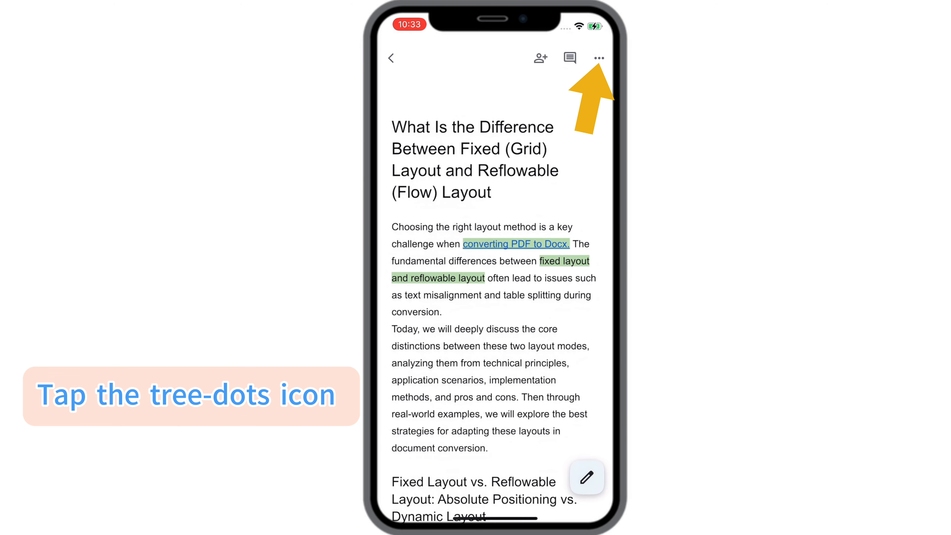
left_click(599, 58)
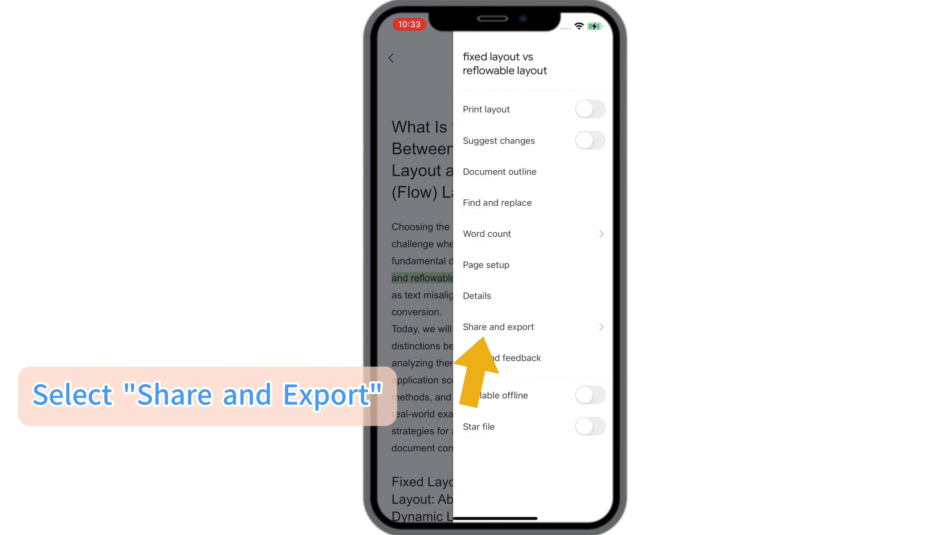
left_click(498, 326)
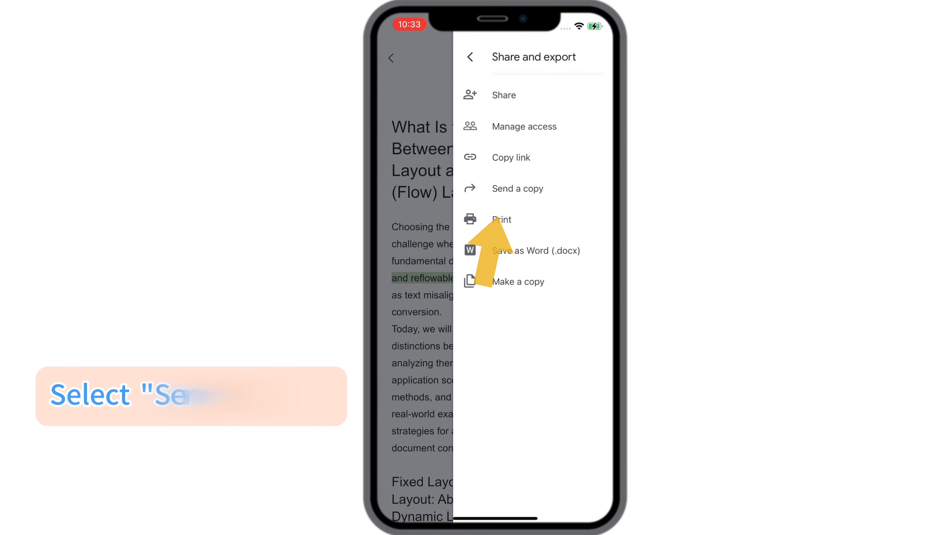
left_click(518, 188)
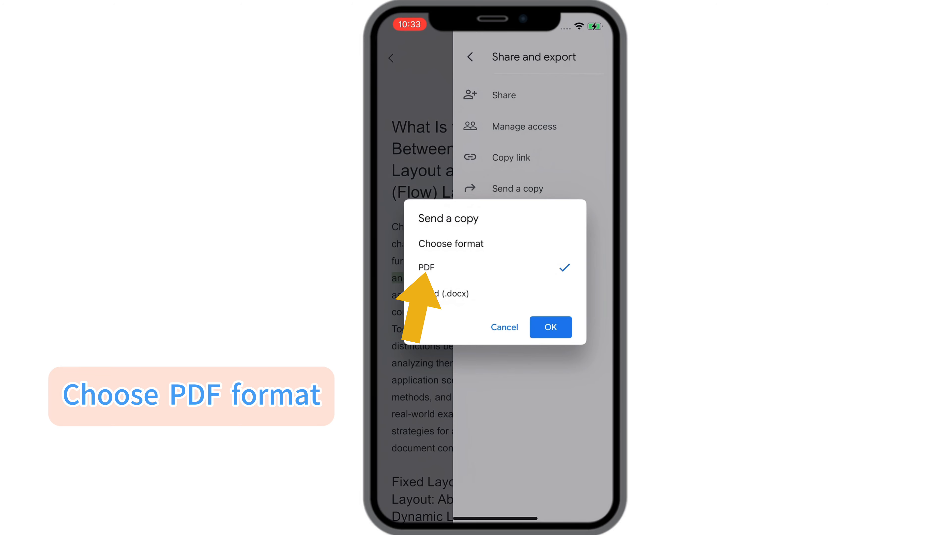
left_click(550, 327)
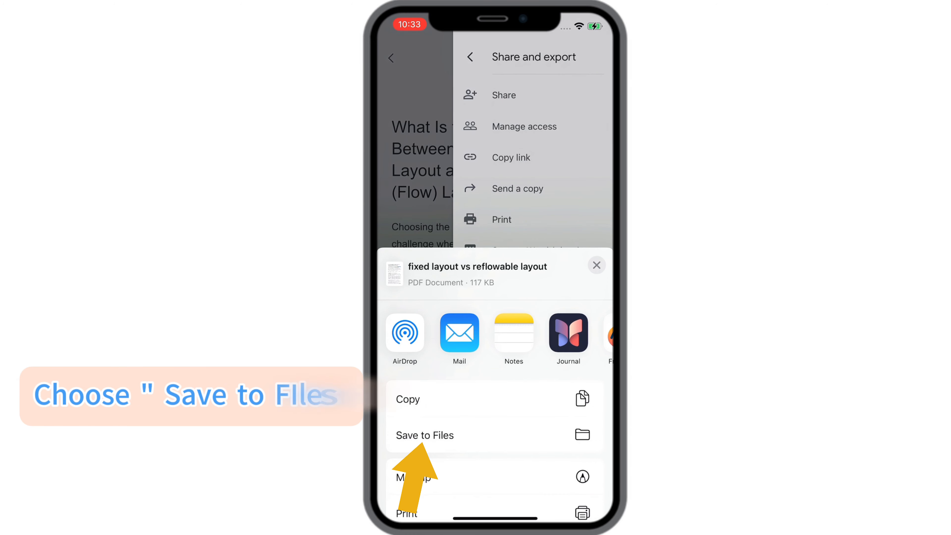
left_click(424, 435)
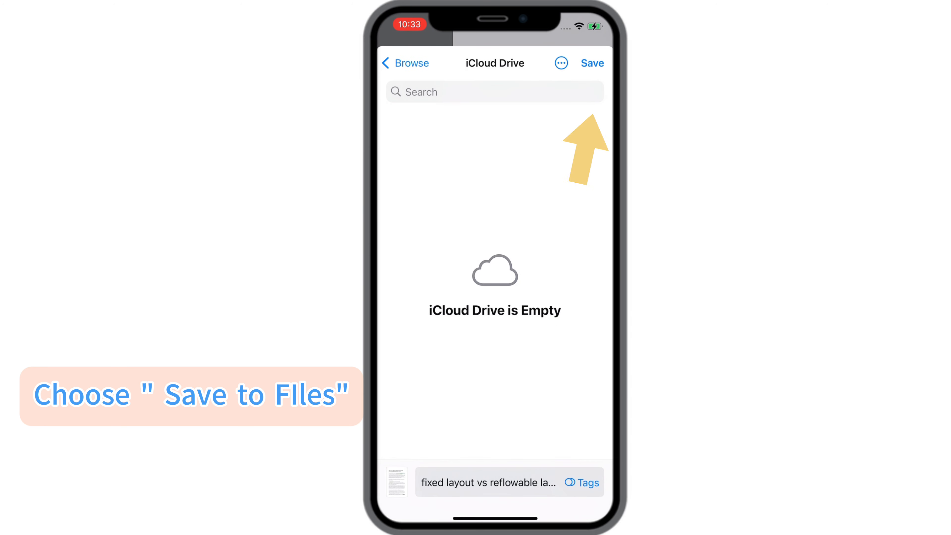
left_click(592, 63)
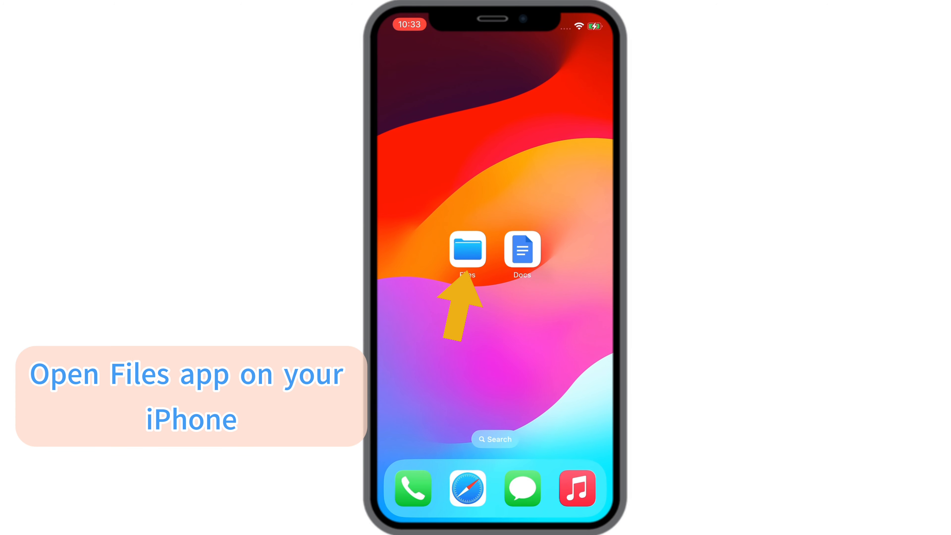
Switch to the Files app and show the info of the recently saved "fixed layout vs reflowable layout" file to check its format.
left_click(467, 250)
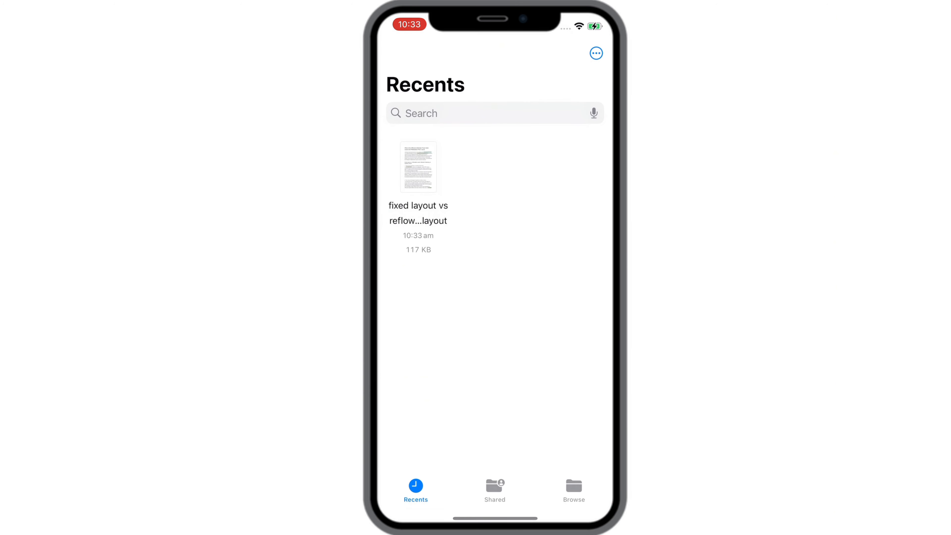
right_click(418, 167)
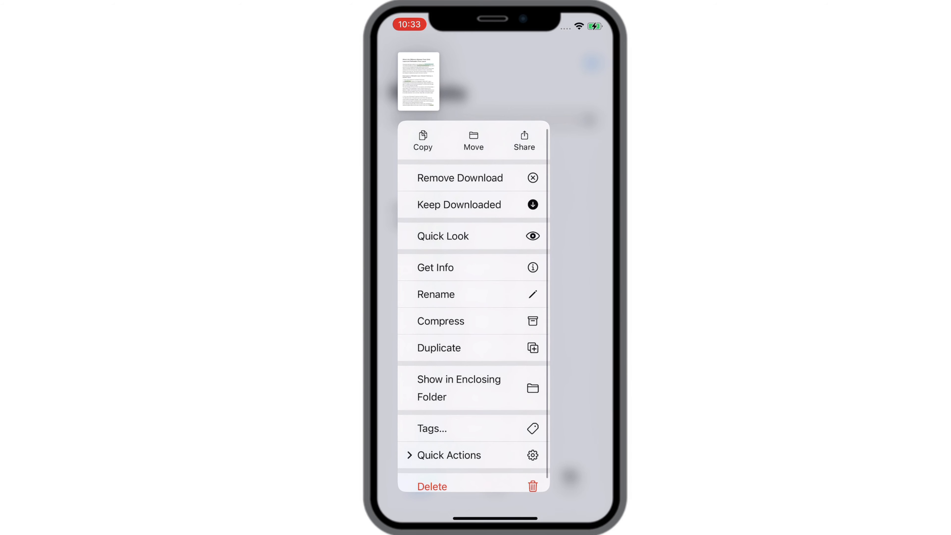
left_click(436, 267)
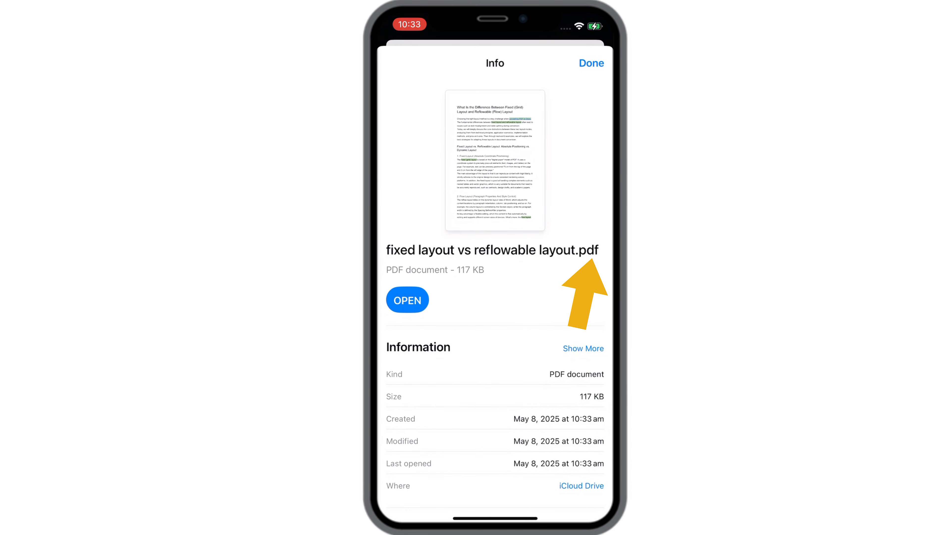